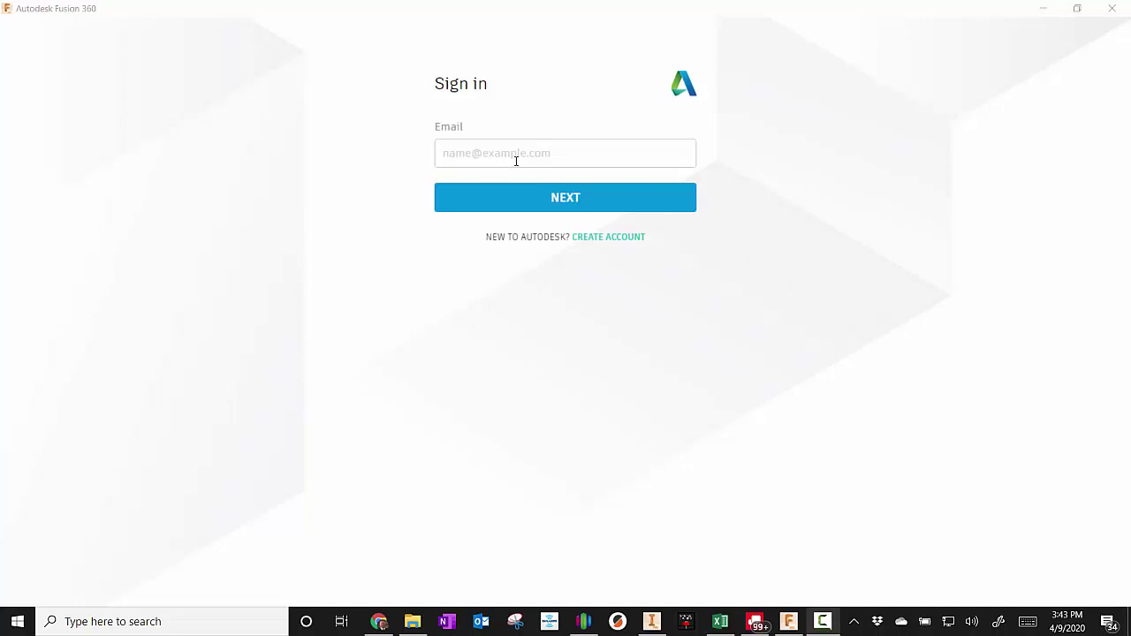
Sign in to Autodesk Fusion 360 and wait for an empty Untitled design to open
left_click(1053, 236)
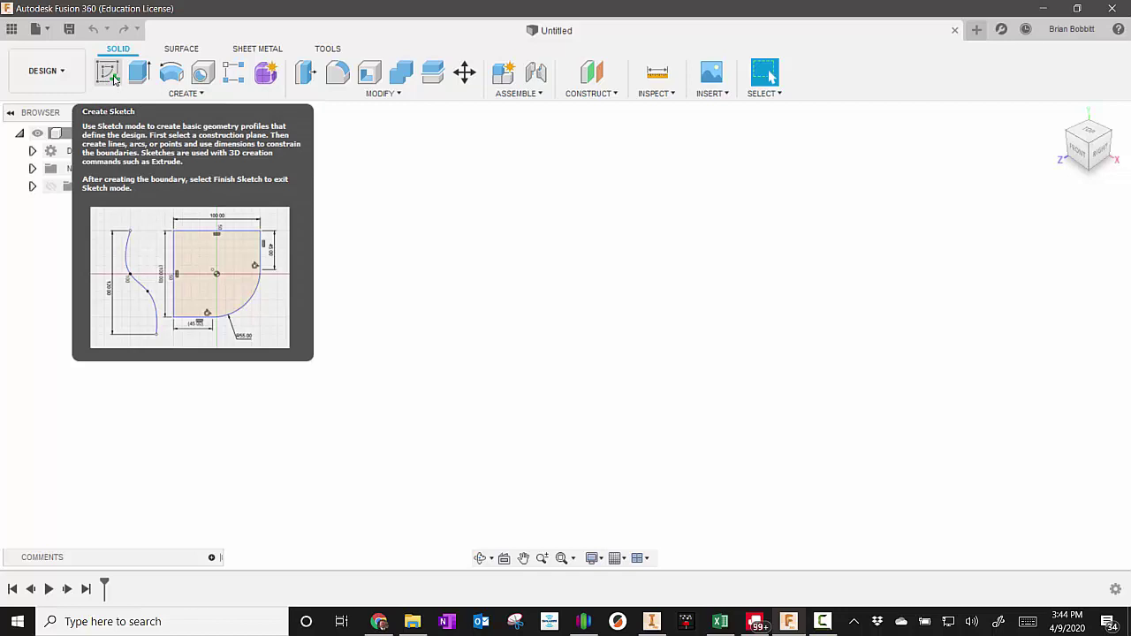
Create a new sketch on the front XY origin plane
left_click(108, 72)
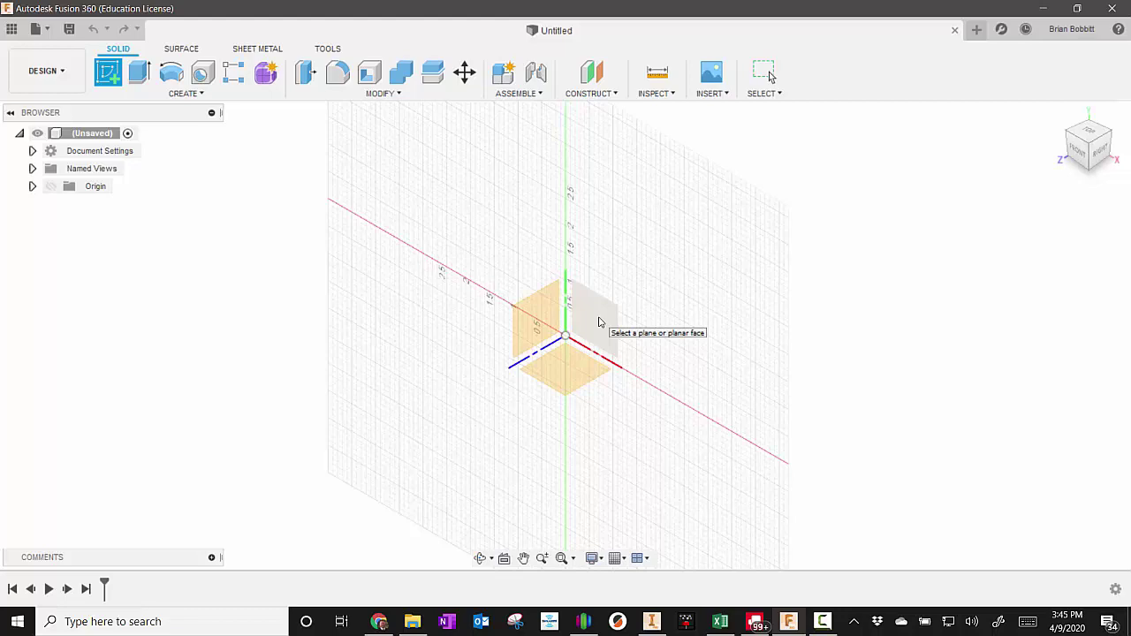
left_click(598, 322)
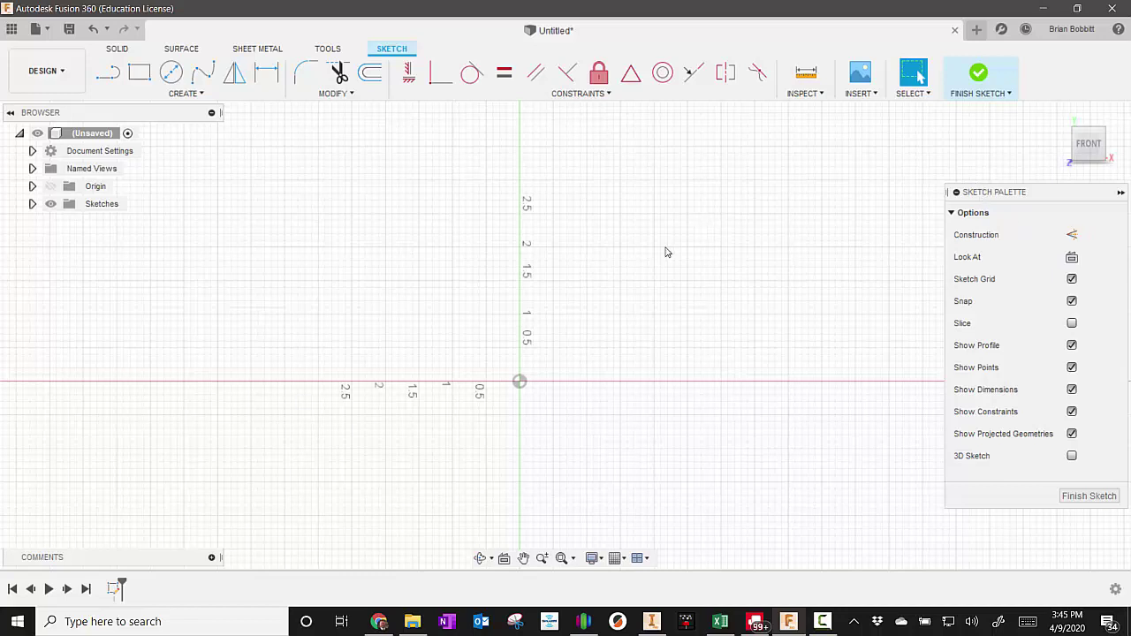
Draw a 2.5 in by 2.5 in 2-Point Rectangle anchored at the origin
left_click(1120, 192)
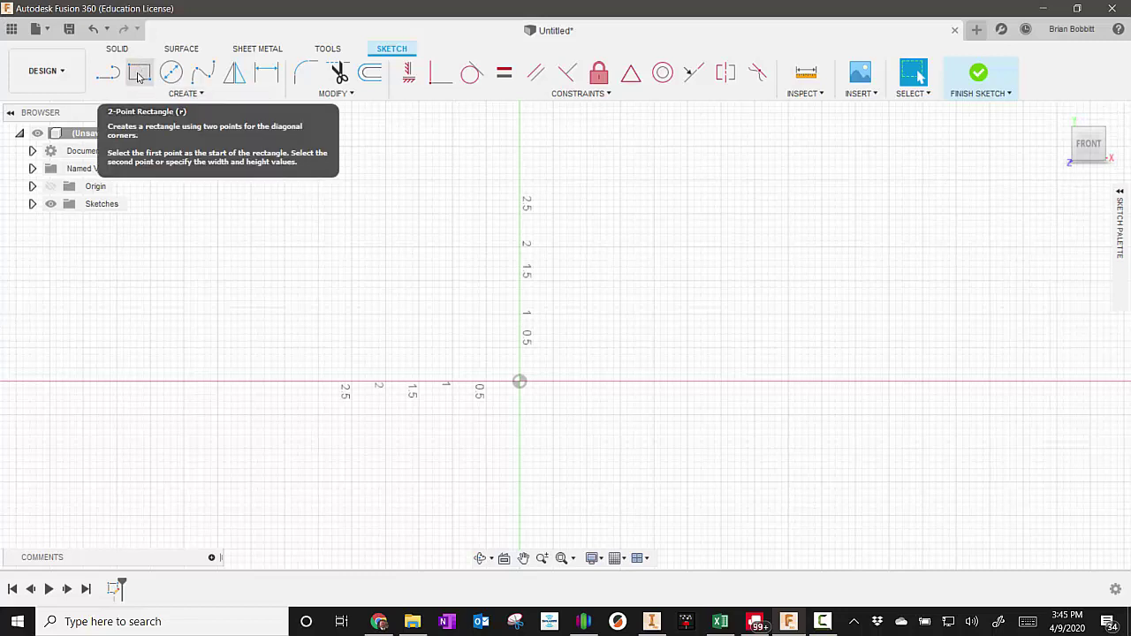
left_click(139, 78)
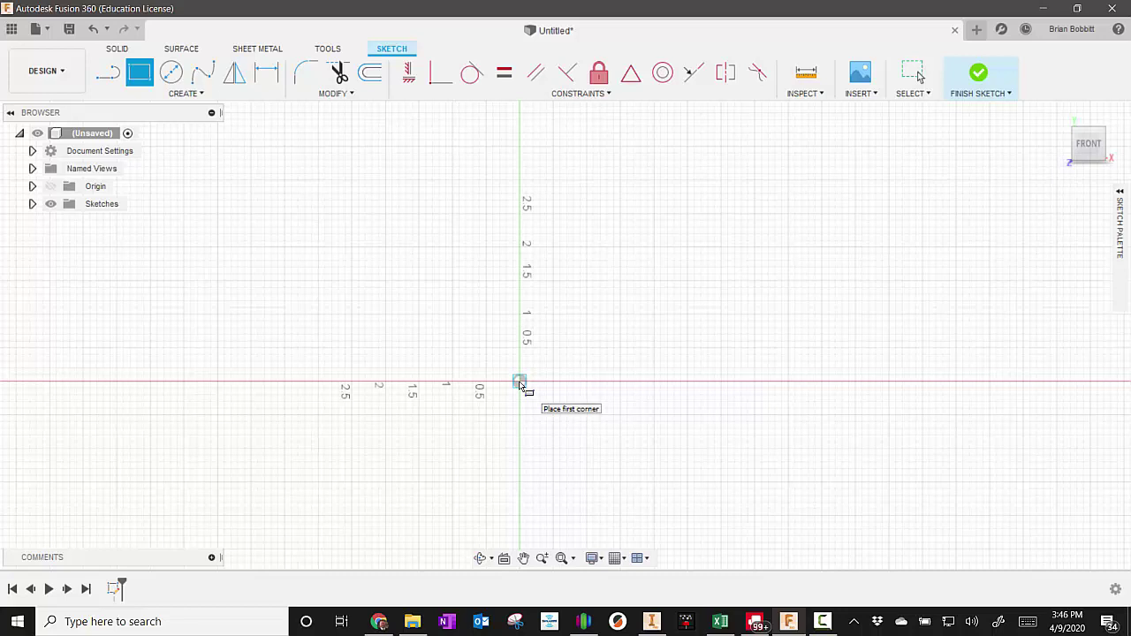
left_click(519, 383)
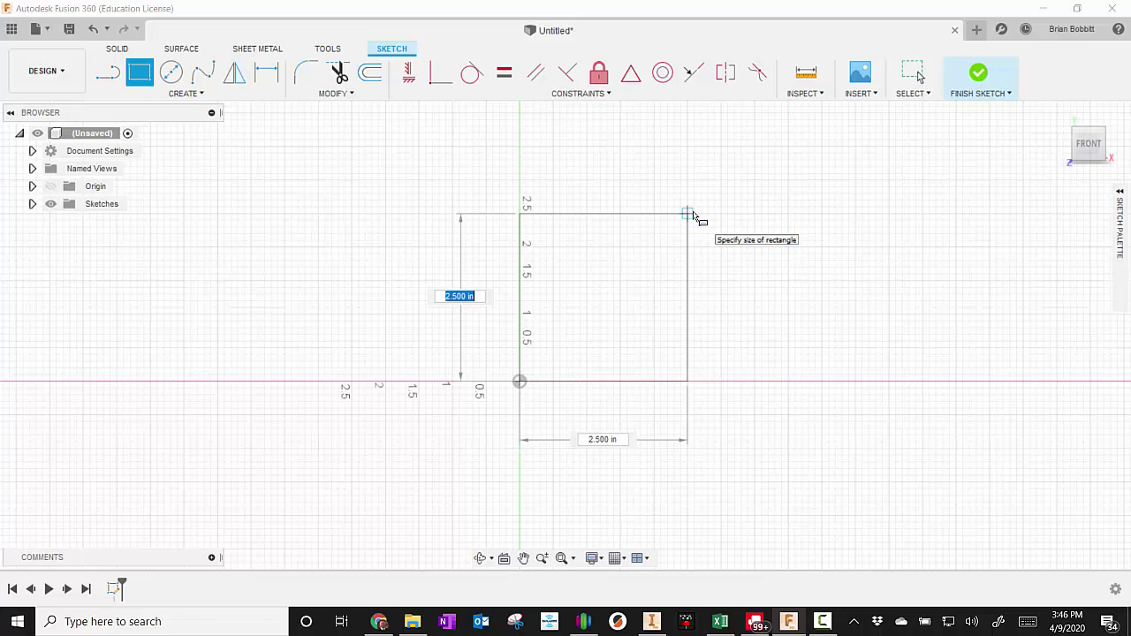
left_click(693, 214)
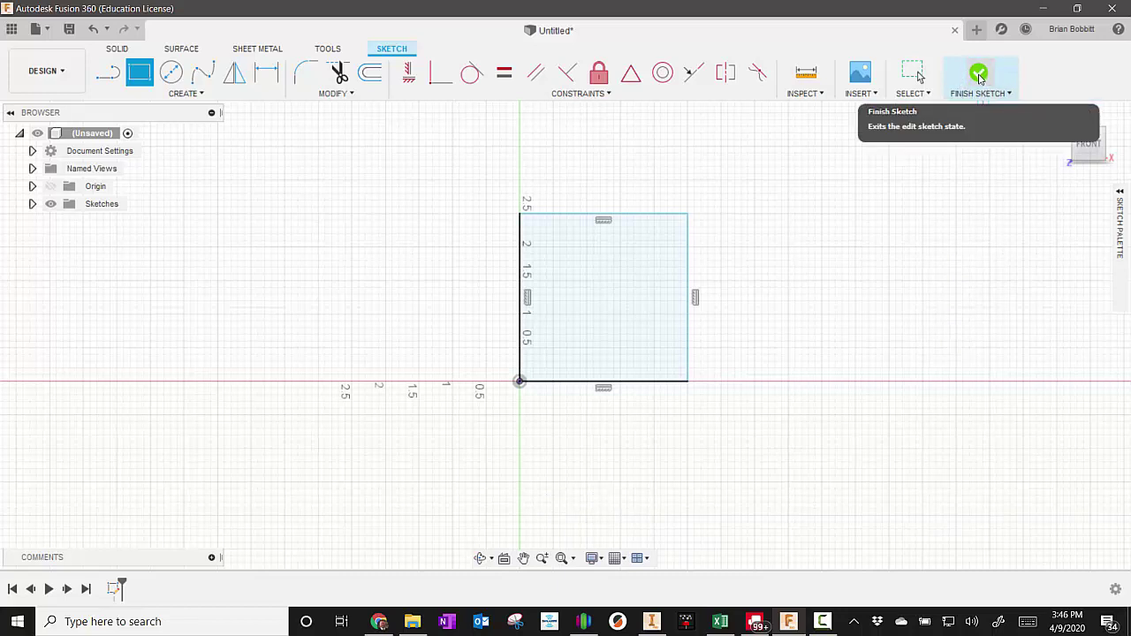
Finish the sketch and extrude the square profile 2.5 in into a solid cube
left_click(978, 77)
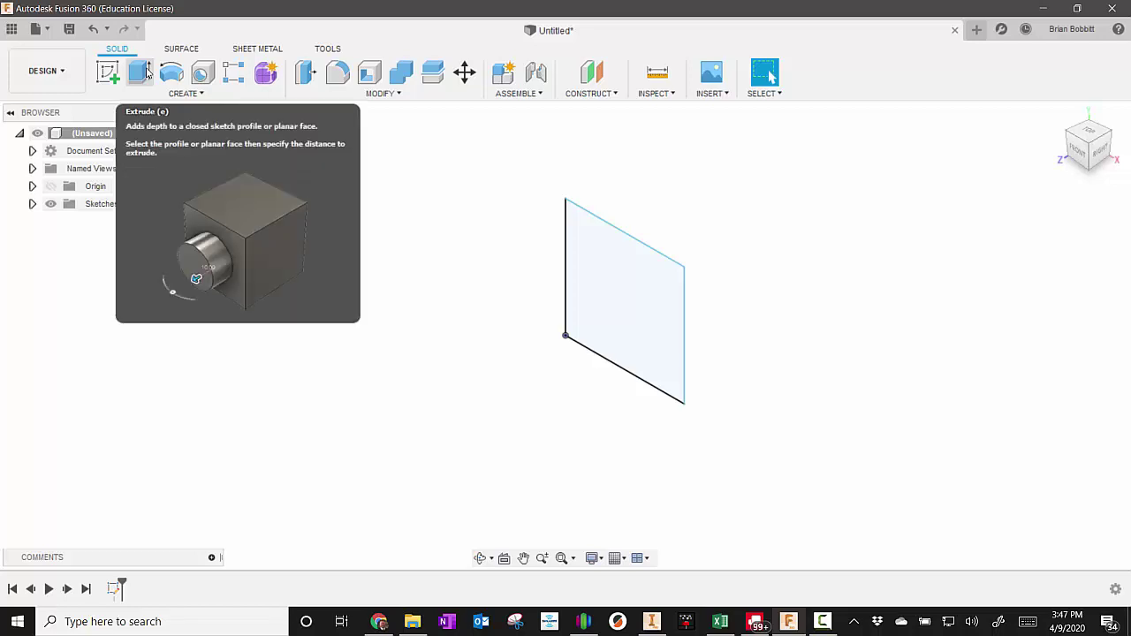
left_click(141, 72)
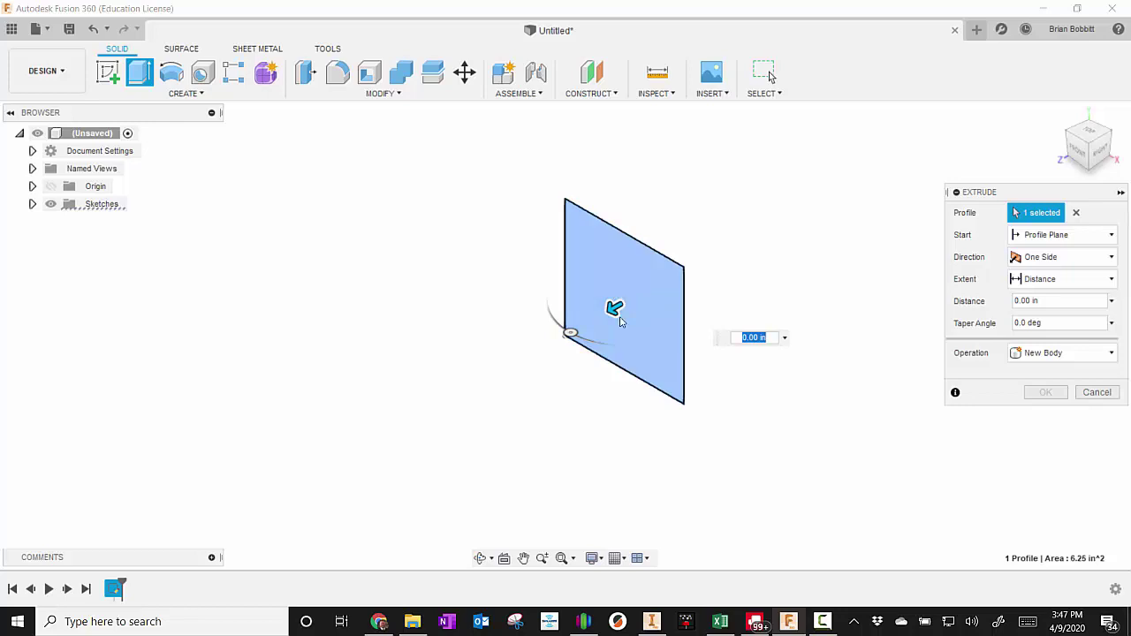
left_click_drag(616, 308, 537, 351)
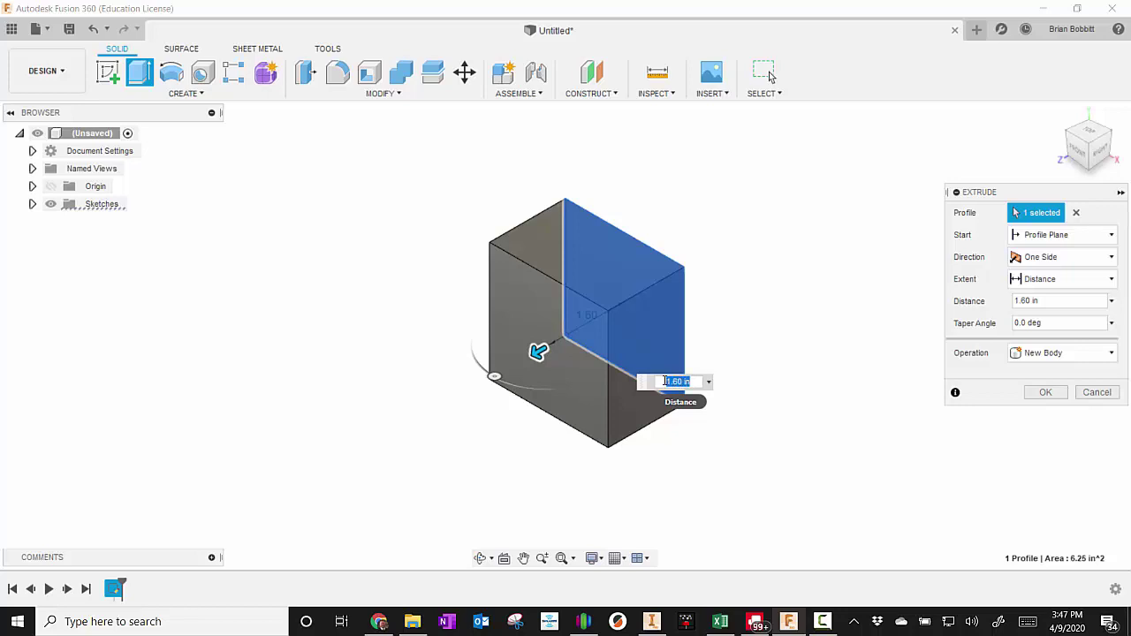
type("2.5")
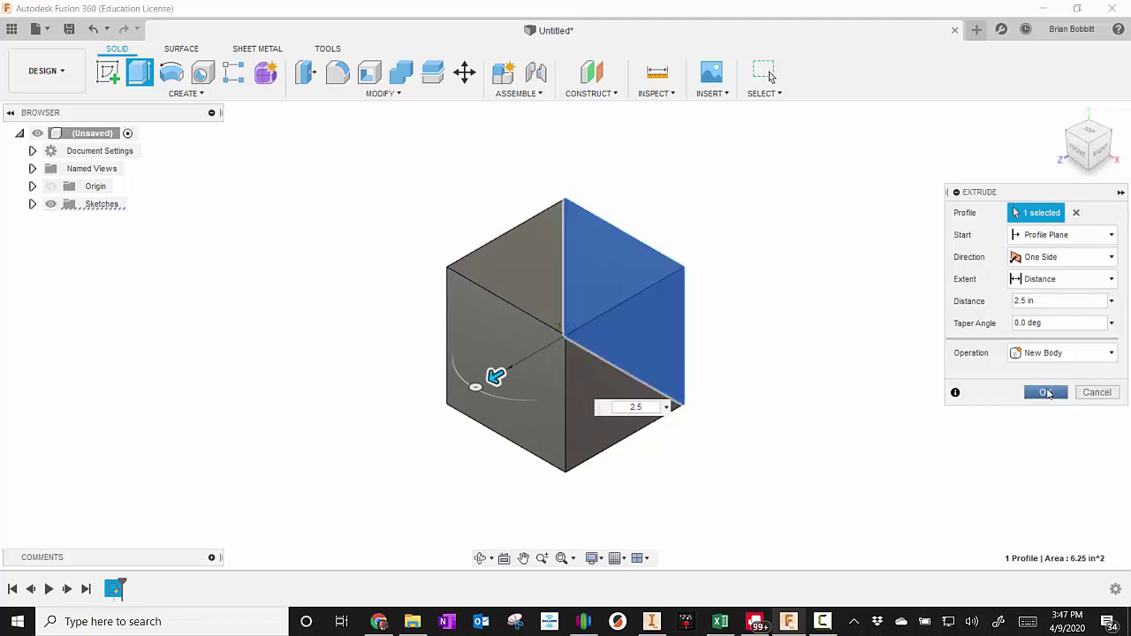
left_click(1047, 393)
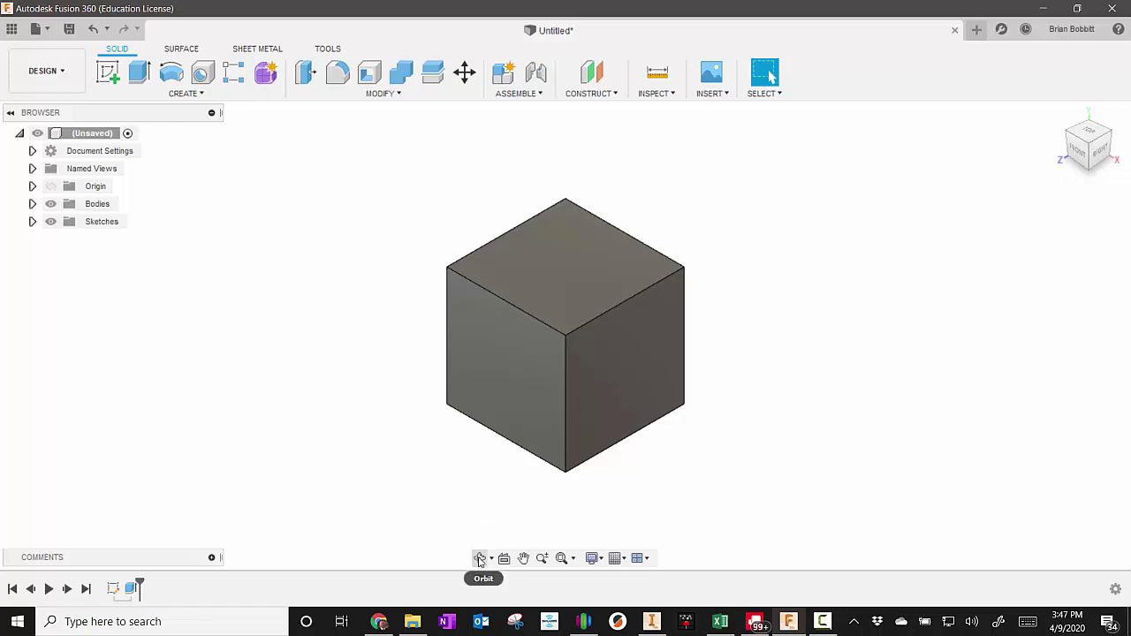
left_click(479, 558)
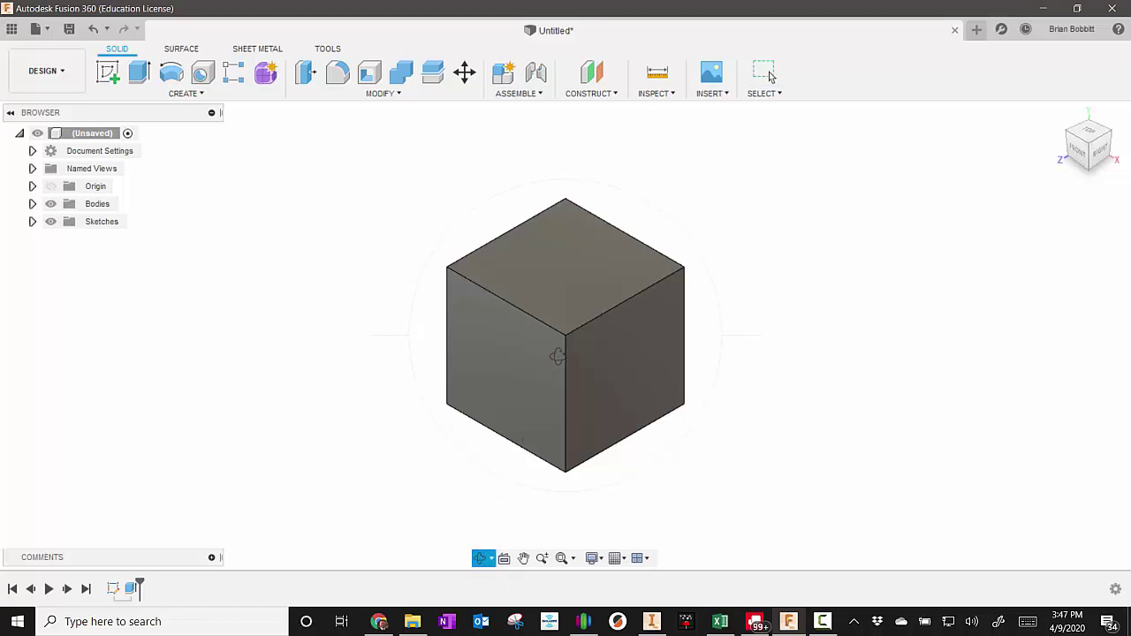
left_click_drag(556, 357, 424, 386)
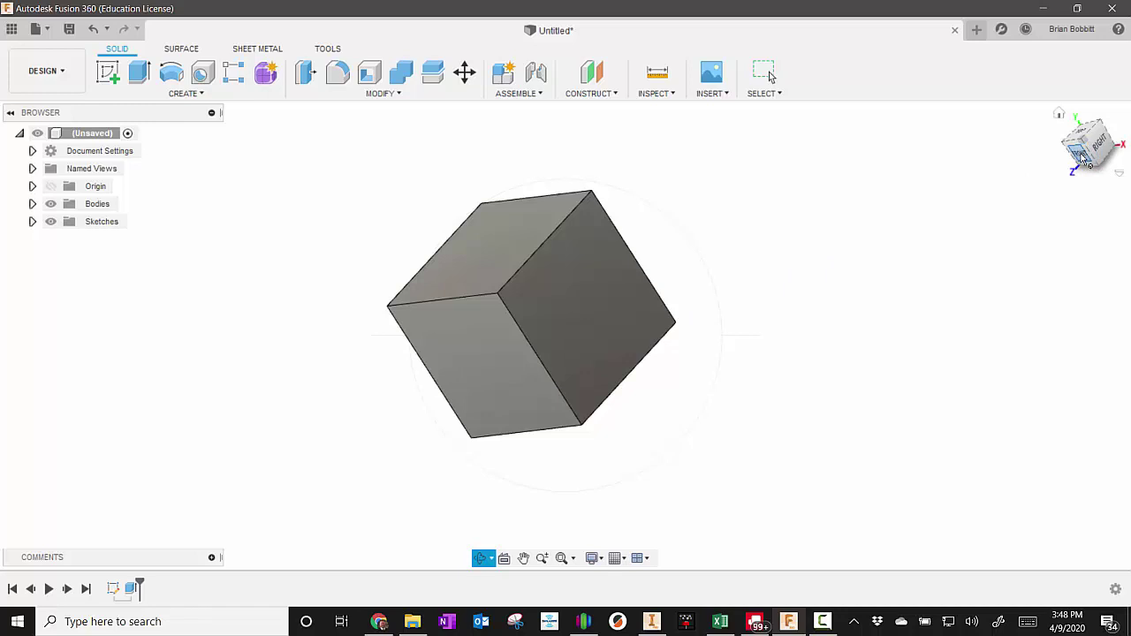
left_click(1082, 157)
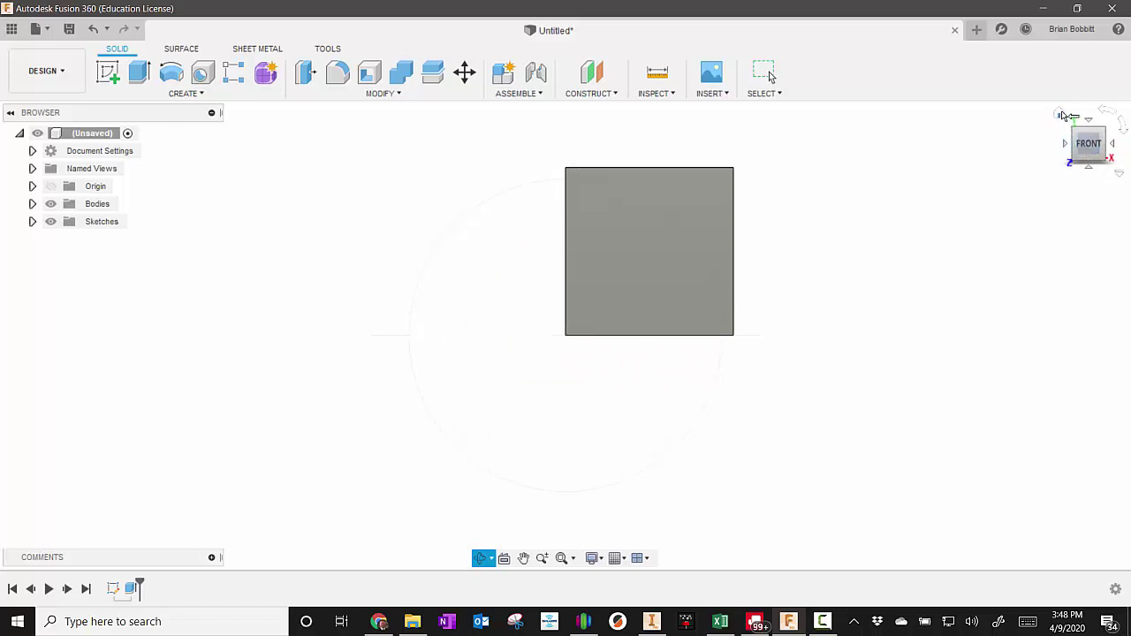
key("Escape")
left_click(1059, 115)
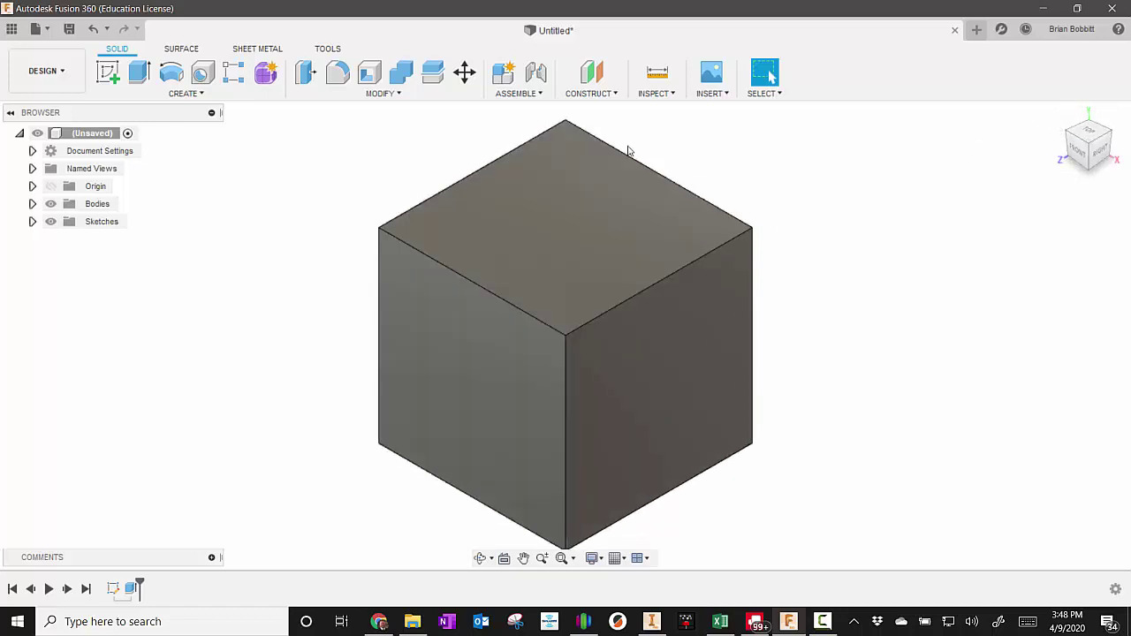
left_click(1098, 144)
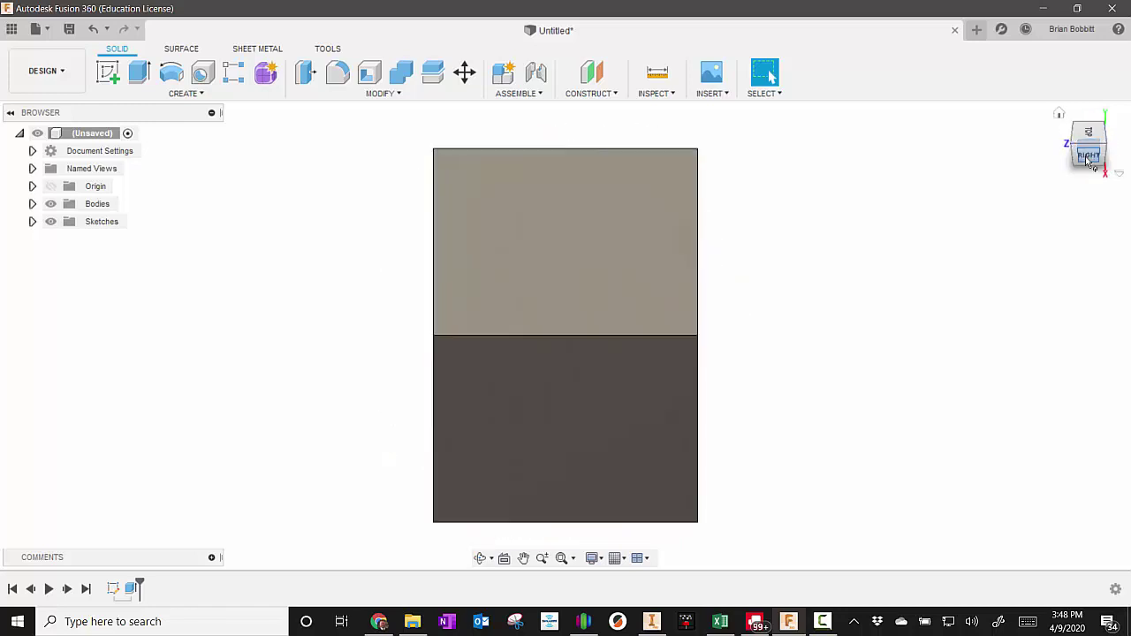
mouse_move(1090, 162)
left_mouse_down()
mouse_move(1076, 155)
mouse_move(1093, 150)
mouse_move(1083, 142)
mouse_move(1091, 135)
mouse_move(1084, 143)
left_mouse_up()
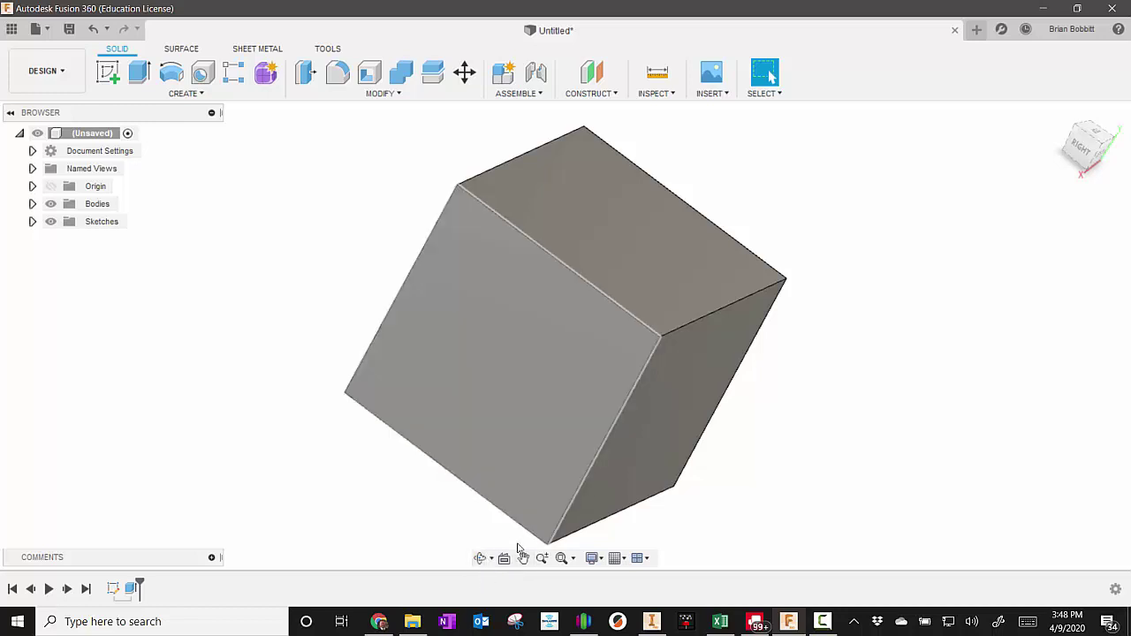
Look straight down at the cube's top face and pan it into position
left_click(504, 560)
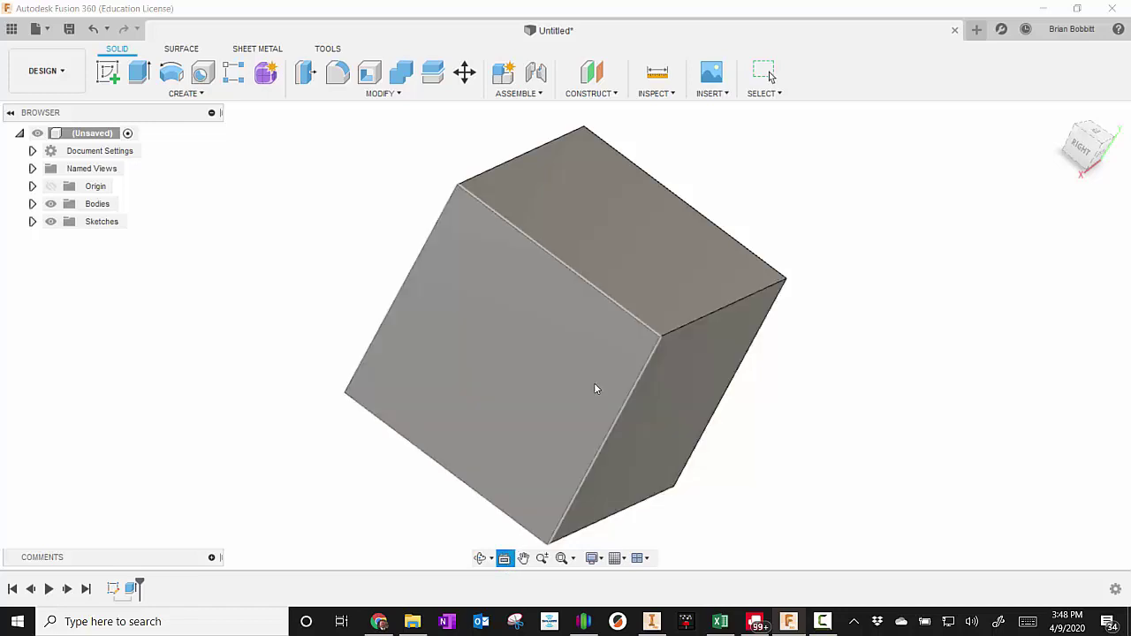
left_click(642, 300)
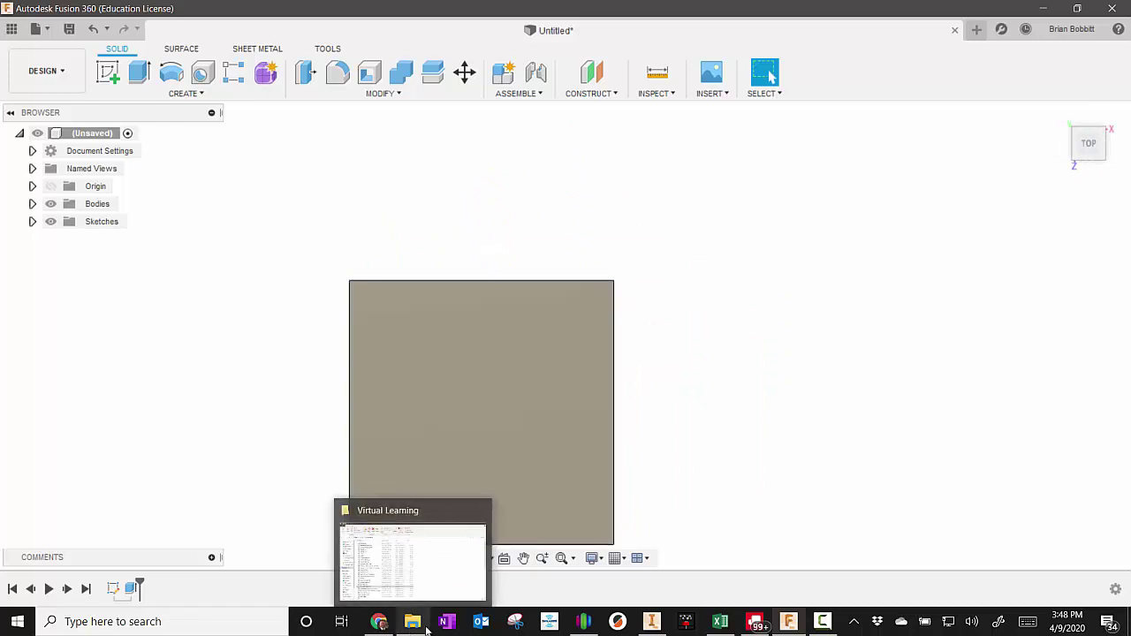
left_click(523, 558)
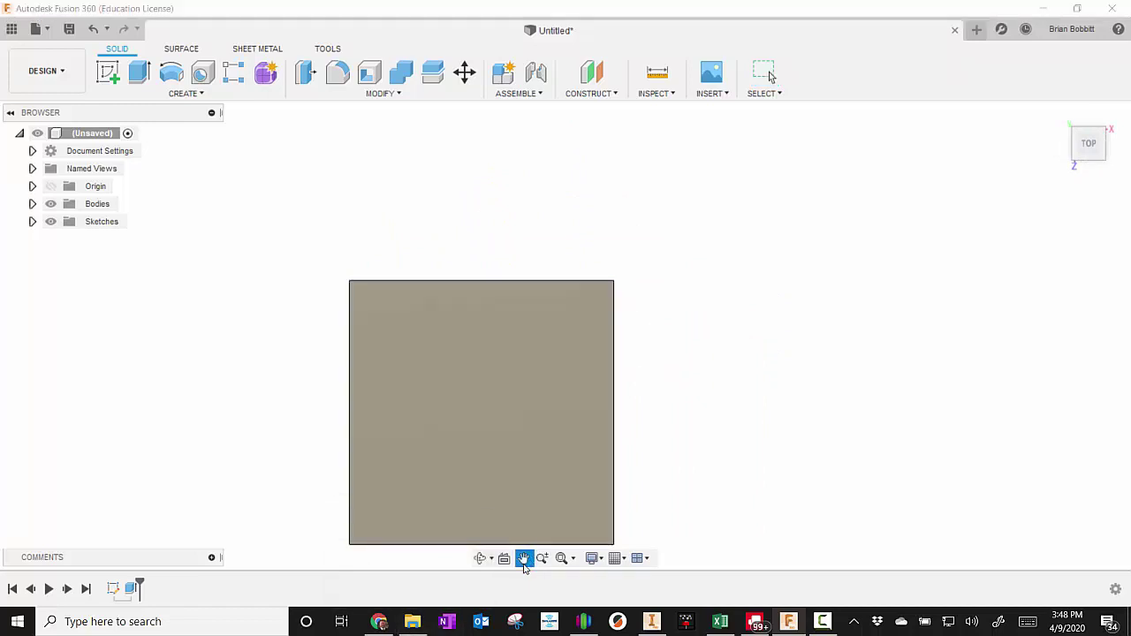
left_click_drag(521, 451, 662, 339)
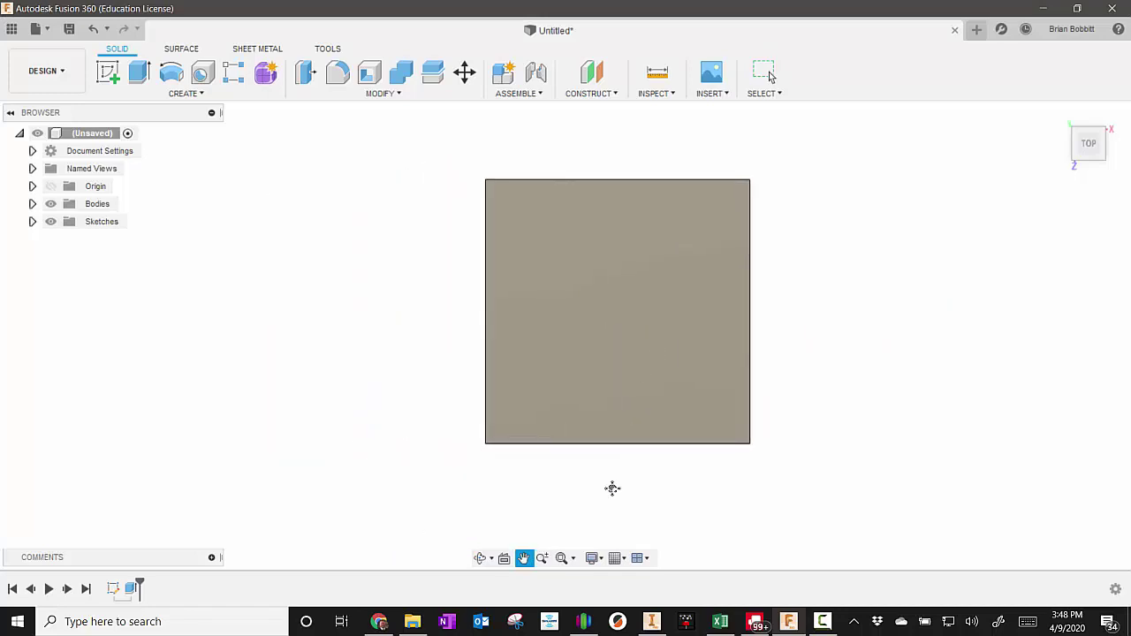
Zoom to fit the cube, then return to the isometric home view
left_click(542, 558)
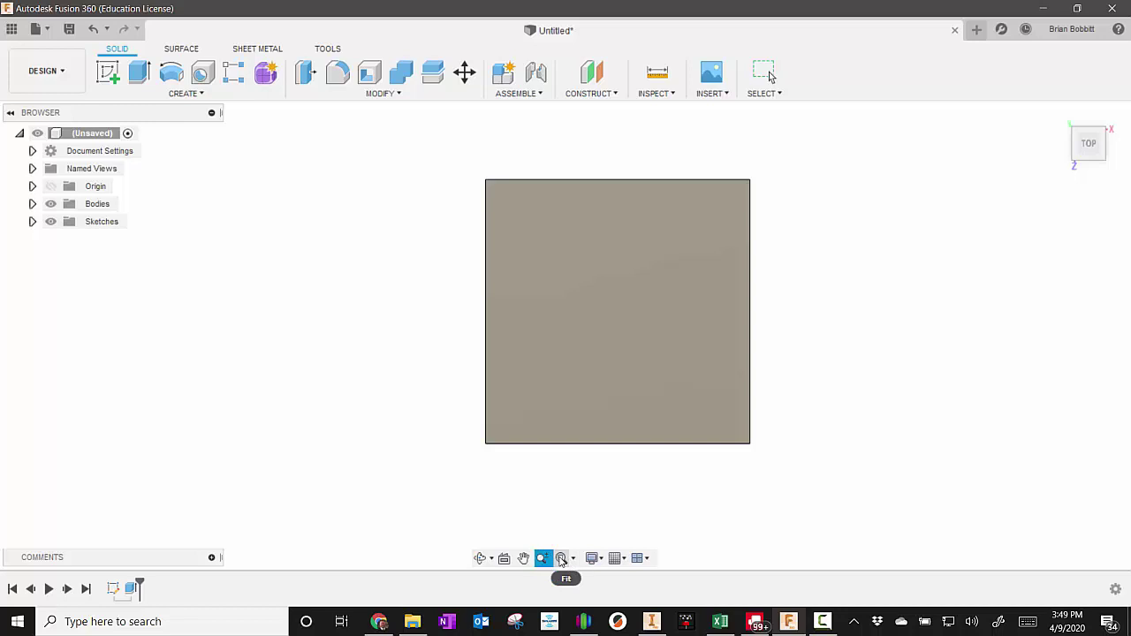
left_click(562, 559)
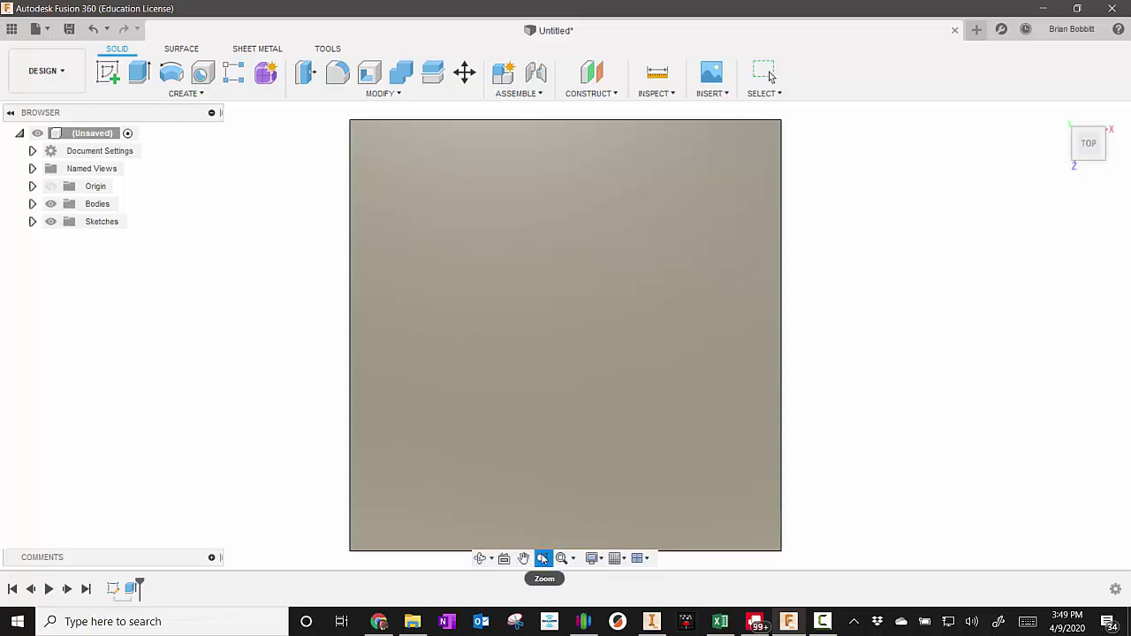
left_click(541, 557)
left_click_drag(584, 411, 590, 398)
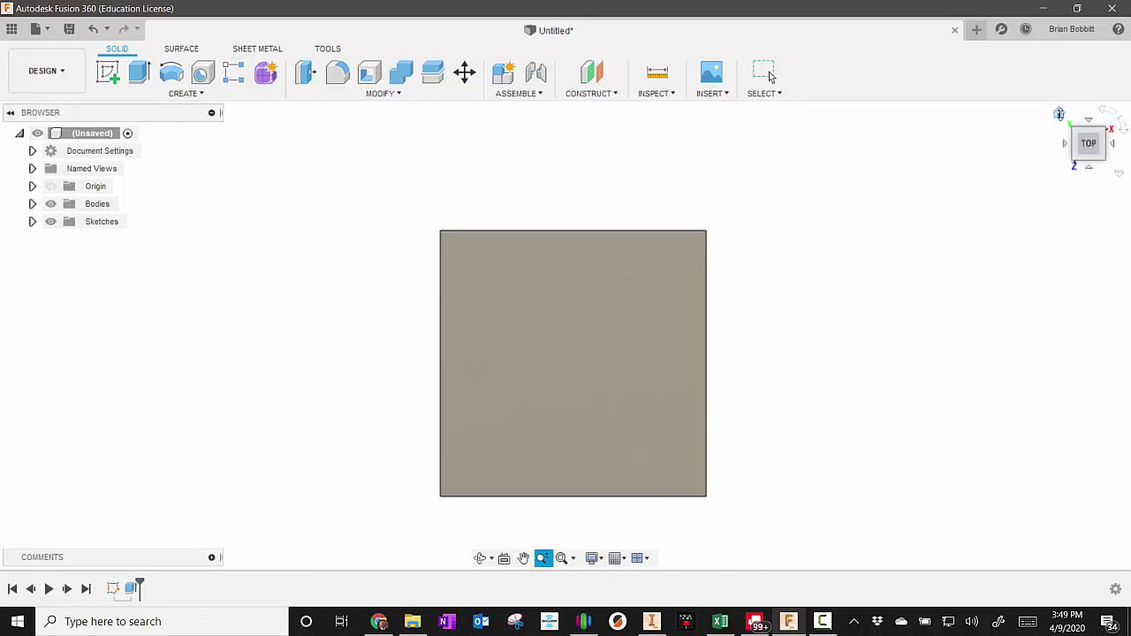
left_click(1059, 114)
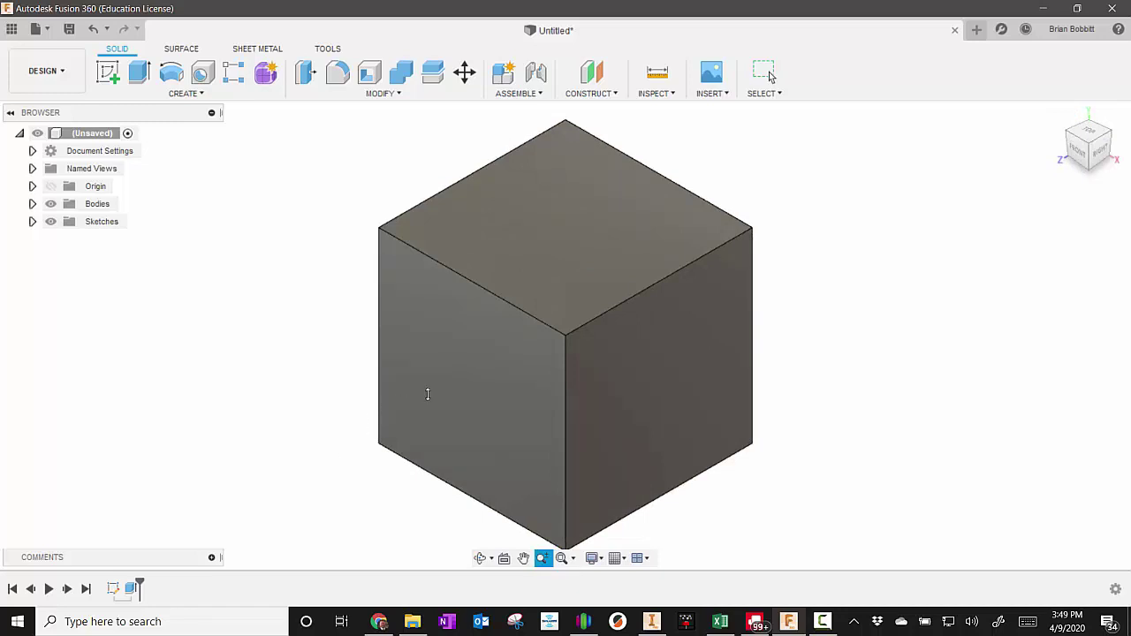
key("Escape")
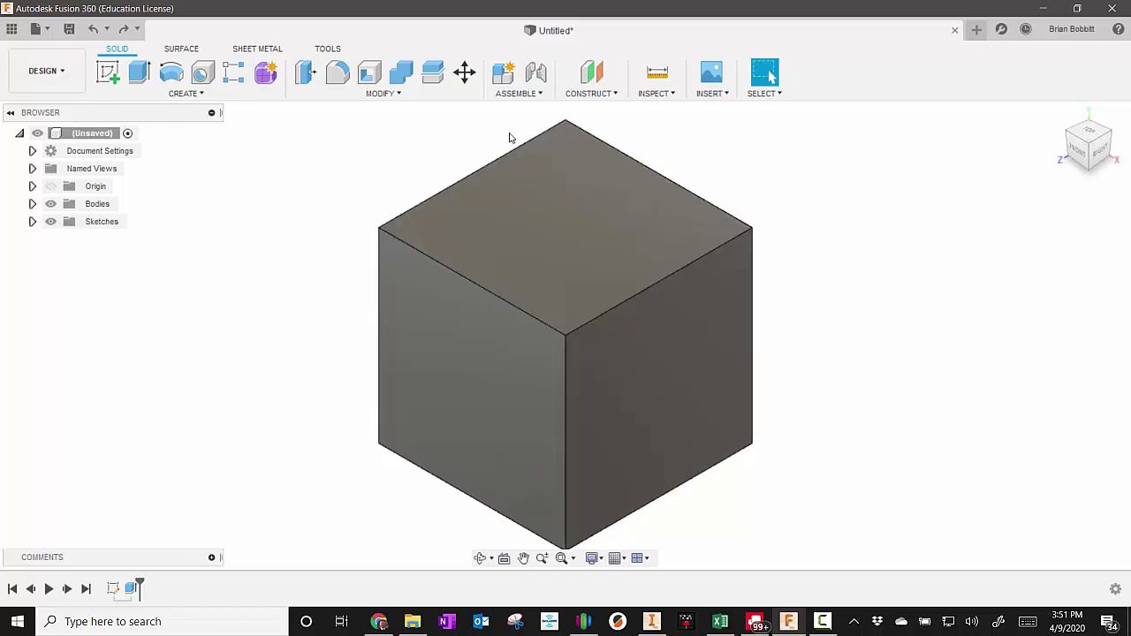
On the cube's left face, sketch a 1 in Center Diameter Circle near the middle and finish the sketch
left_click(113, 76)
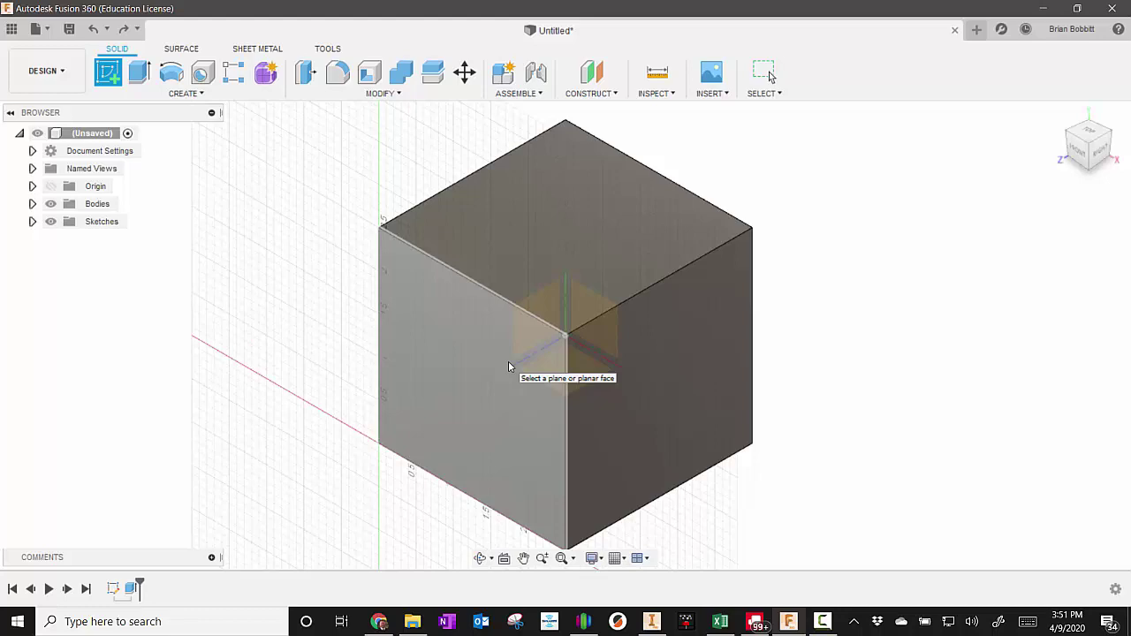
left_click(508, 362)
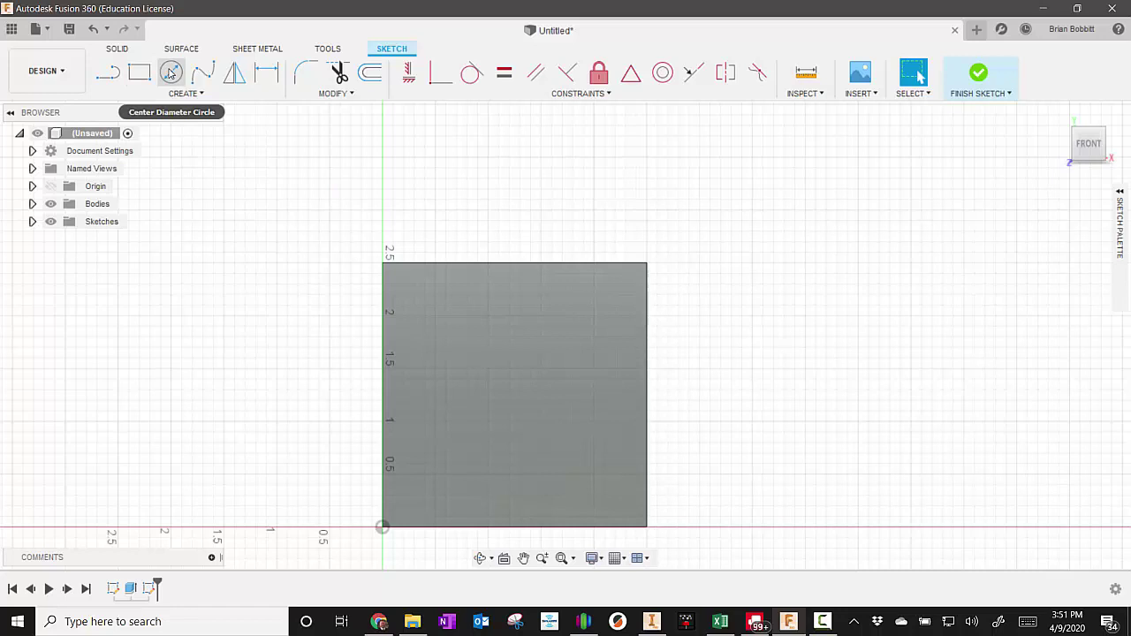
left_click(171, 73)
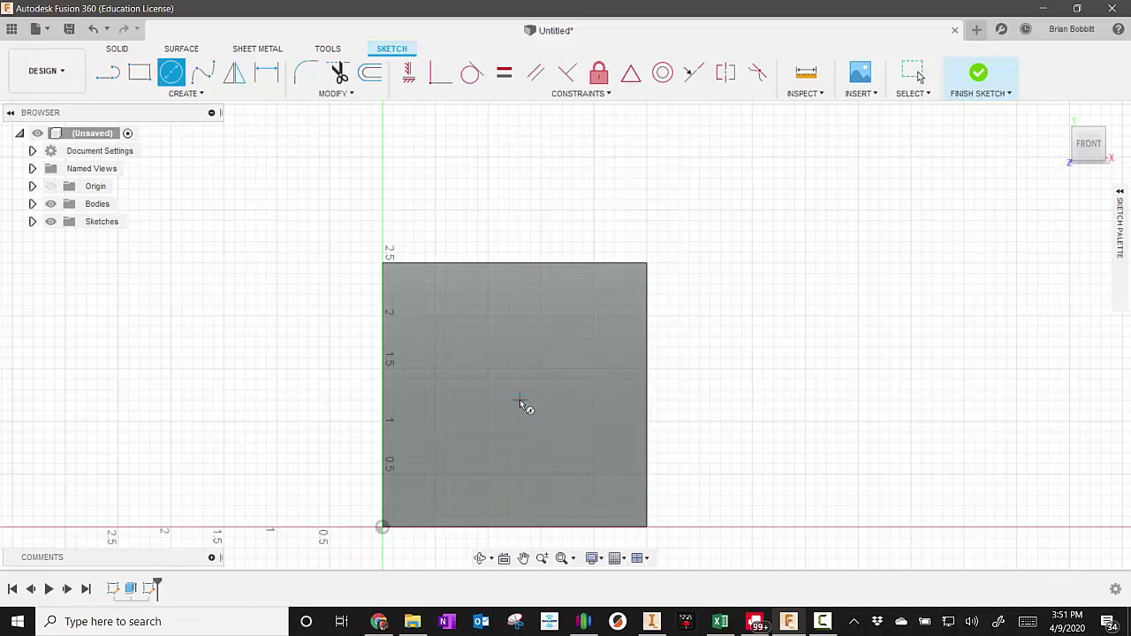
left_click(519, 400)
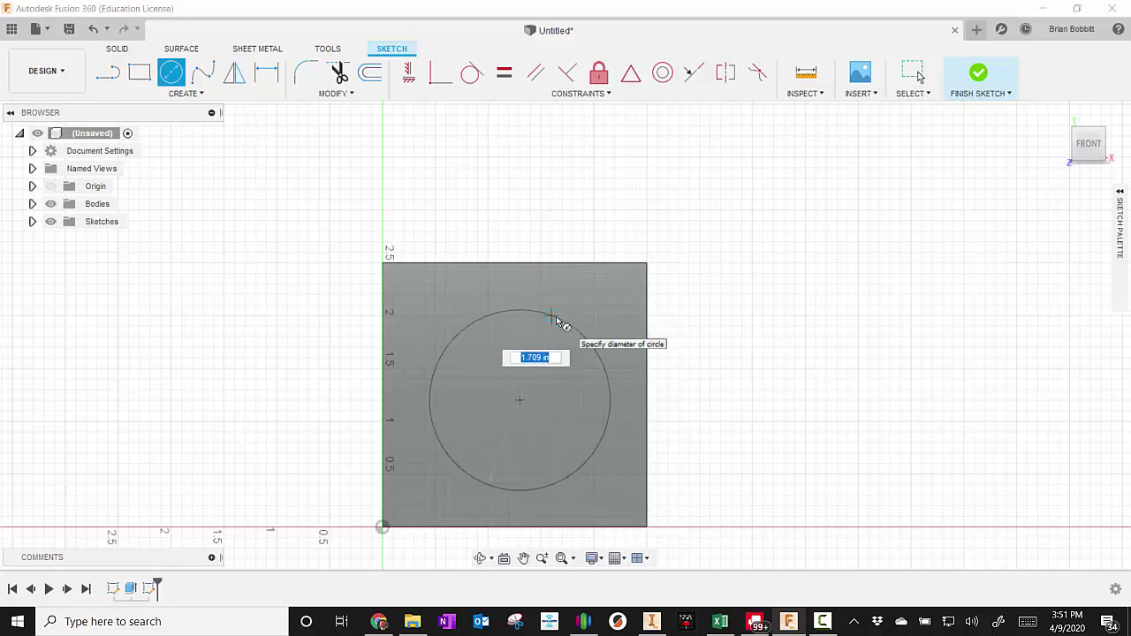
type("1")
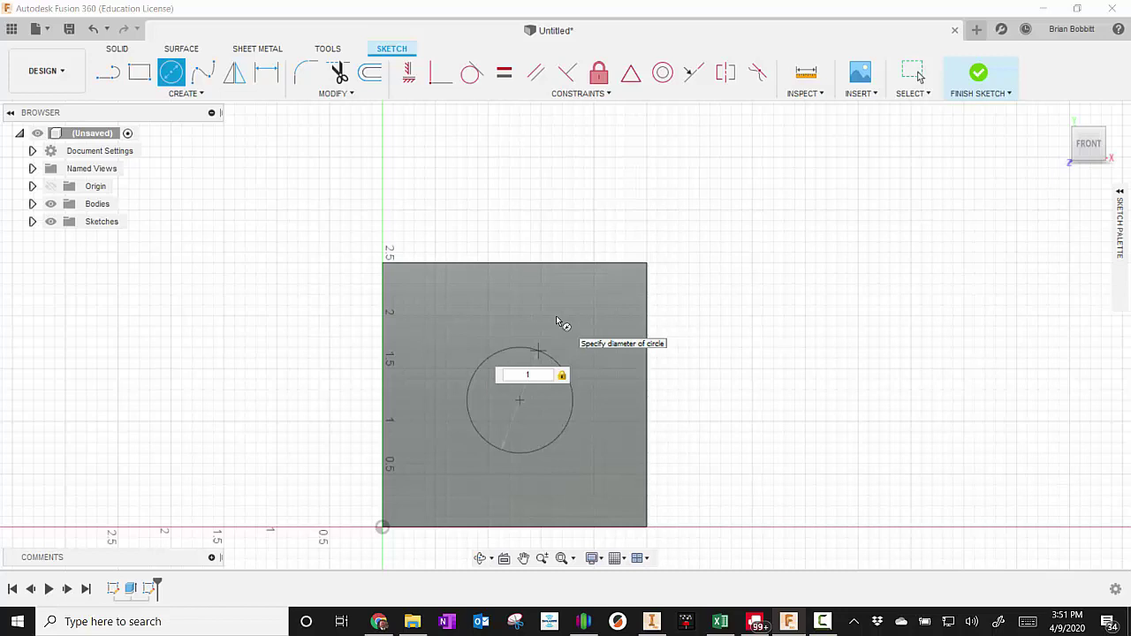
key("Return")
key("Escape")
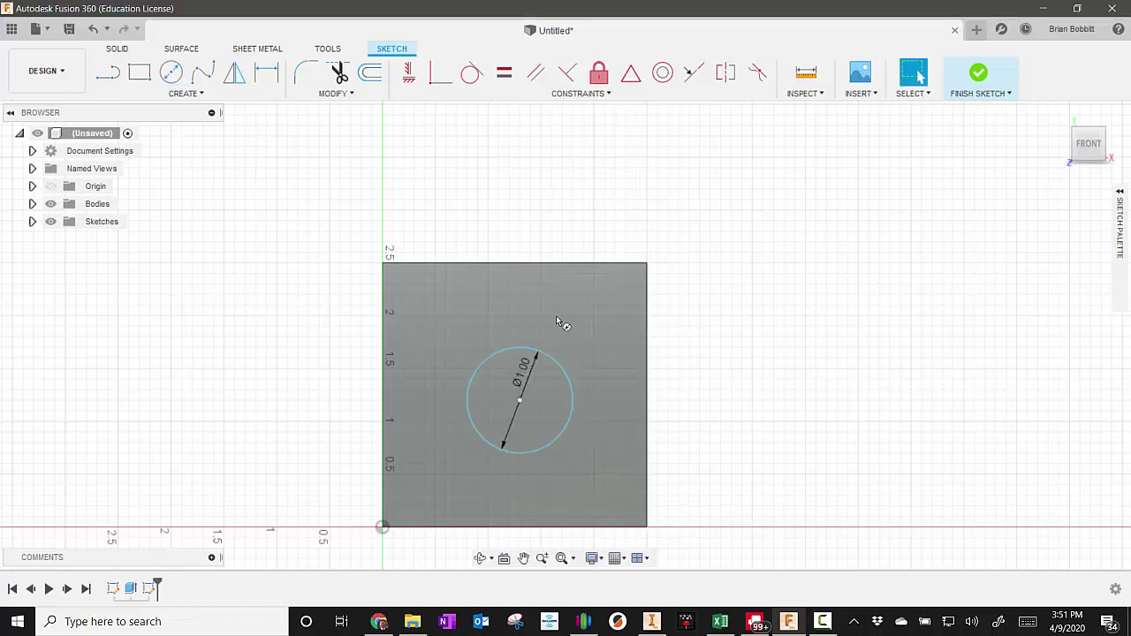
left_click(977, 74)
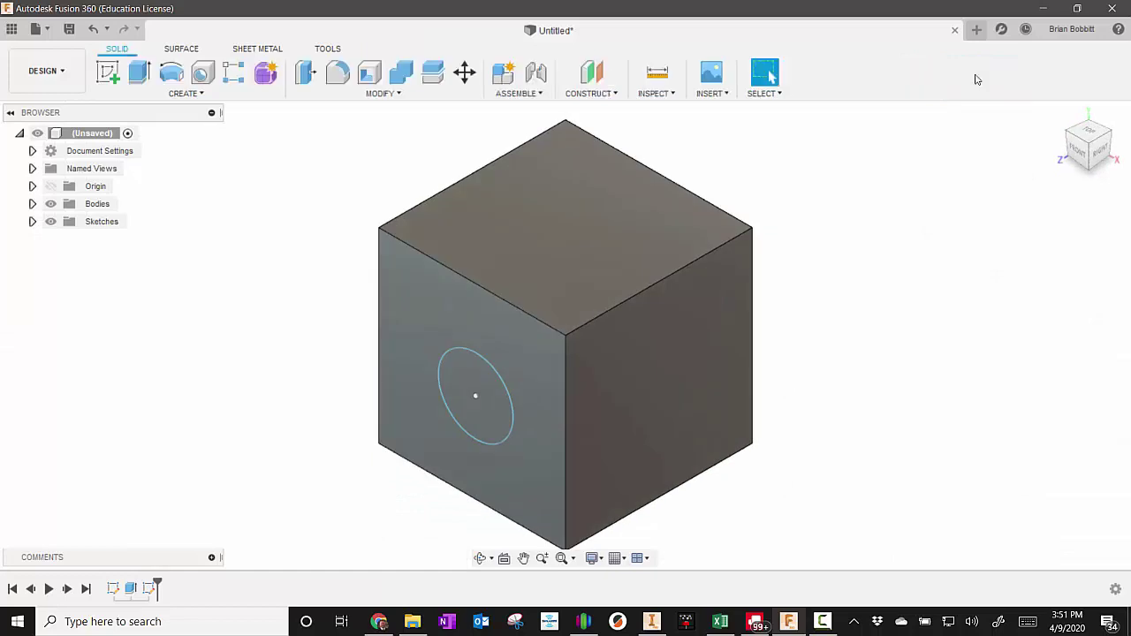
Extrude the 1 in circle as a Cut, -2.50 in through the cube
left_click(139, 77)
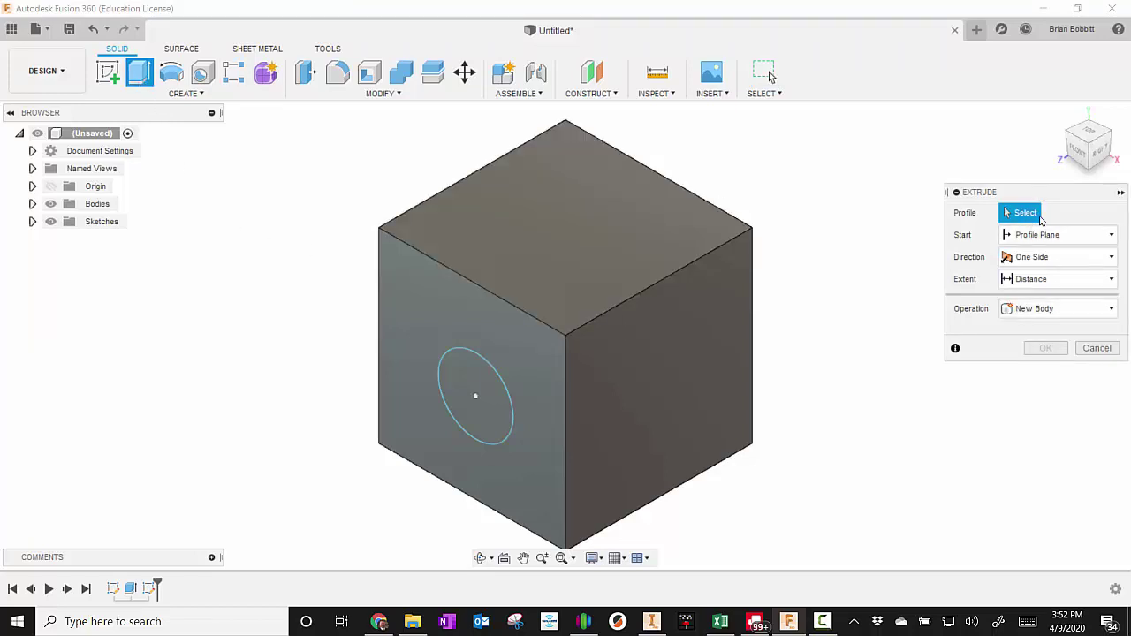
left_click(1053, 314)
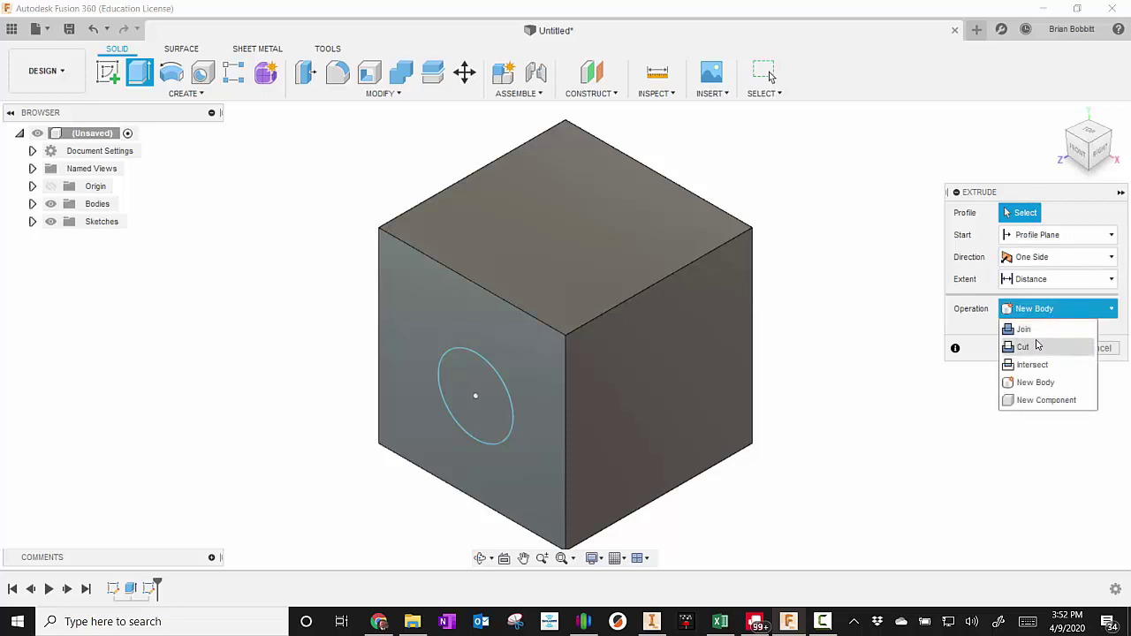
left_click(1038, 345)
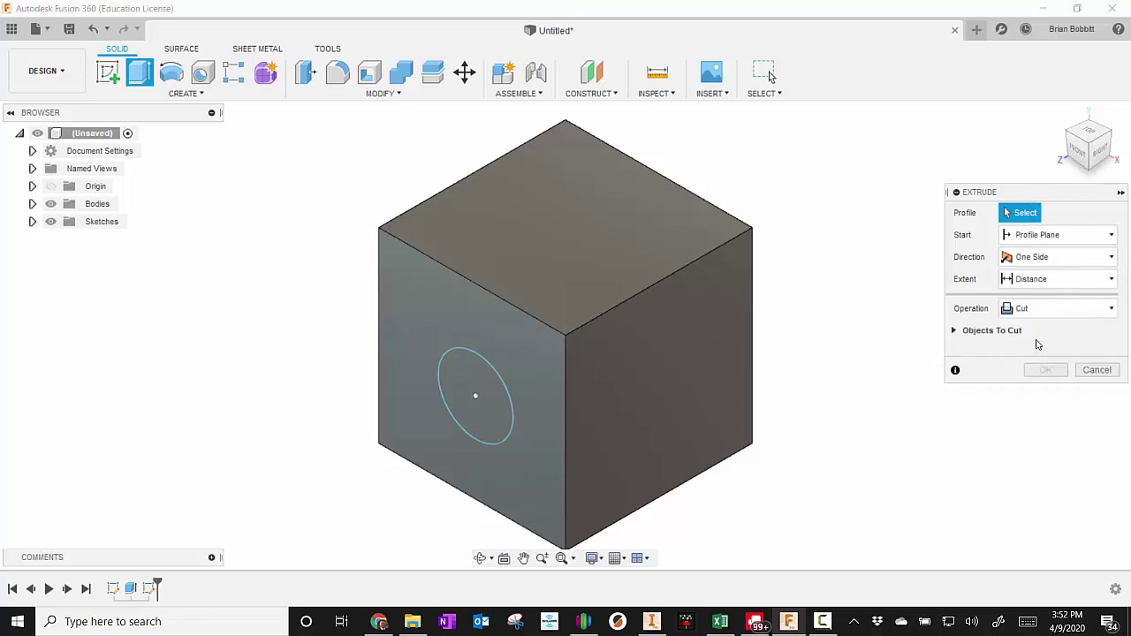
left_click(464, 403)
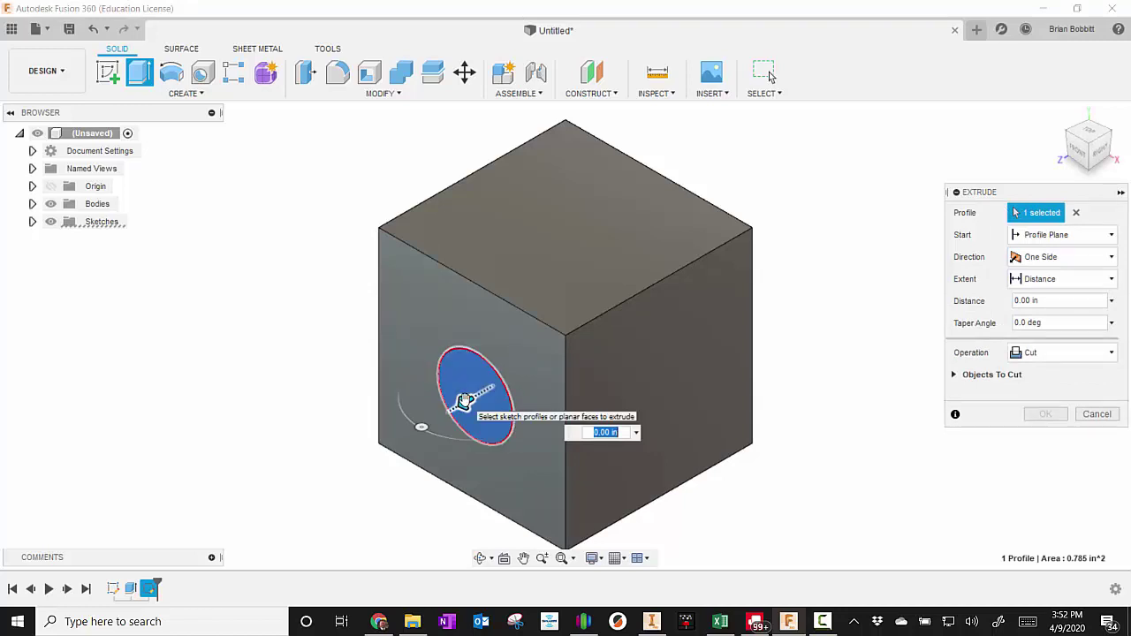
left_click_drag(460, 401, 667, 320)
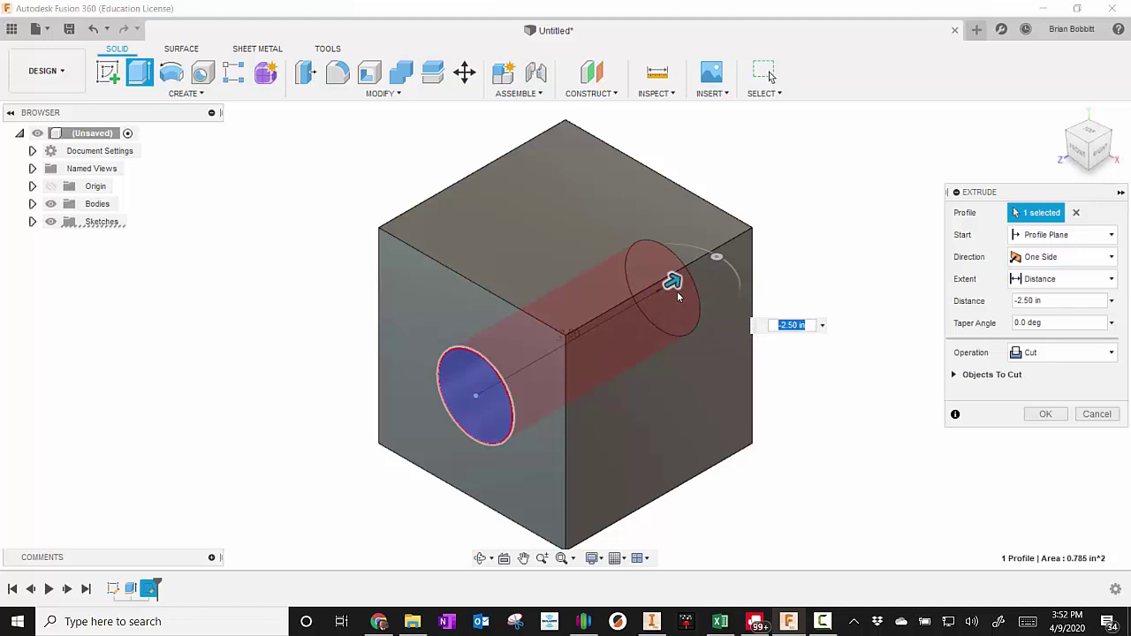
left_click(1043, 414)
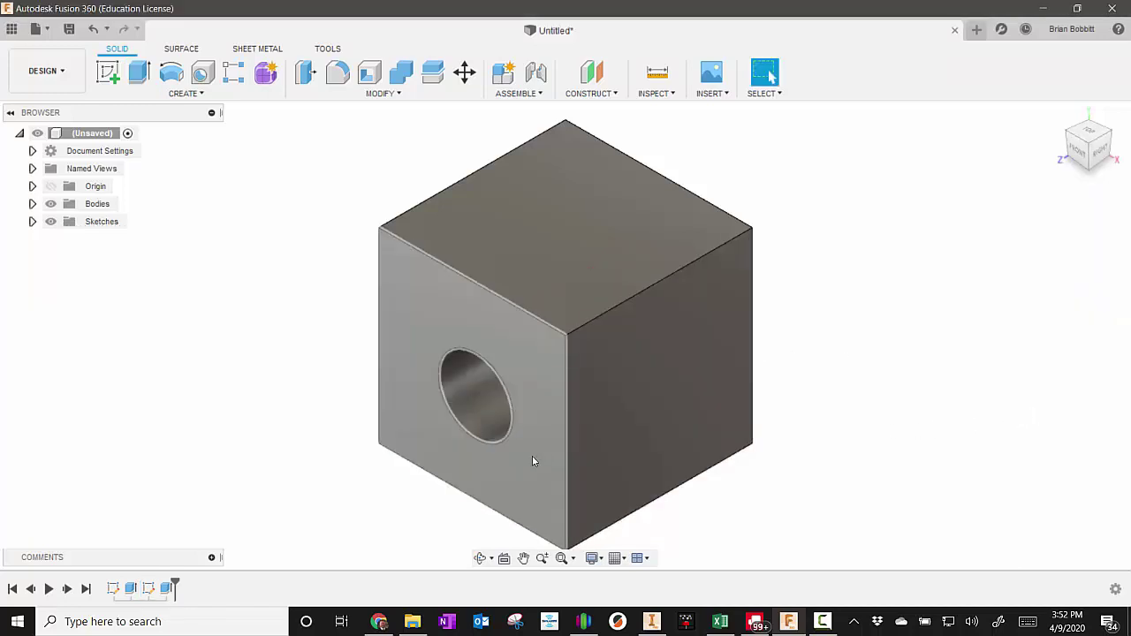
Orbit the cube to expose another face and start a new sketch
left_click(479, 558)
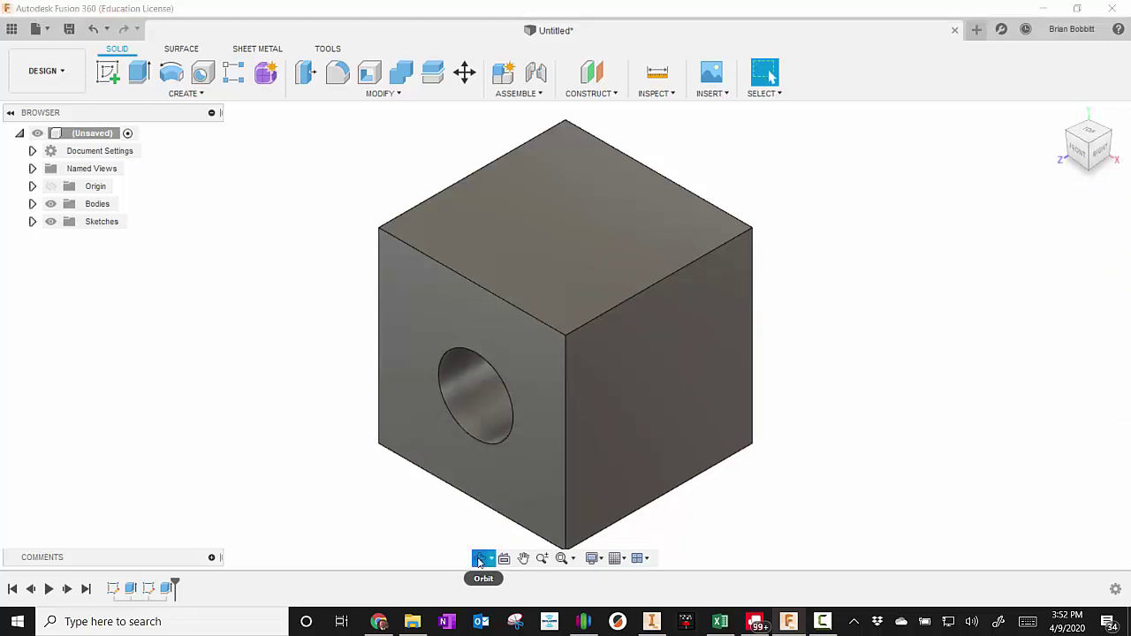
left_click_drag(504, 420, 534, 411)
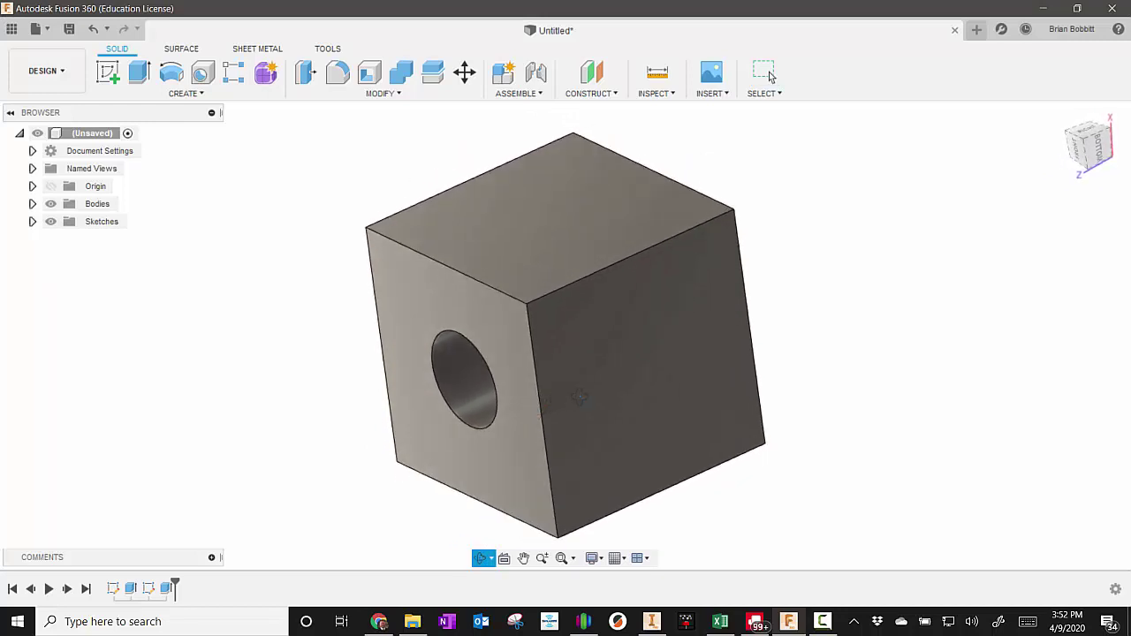
left_click(112, 73)
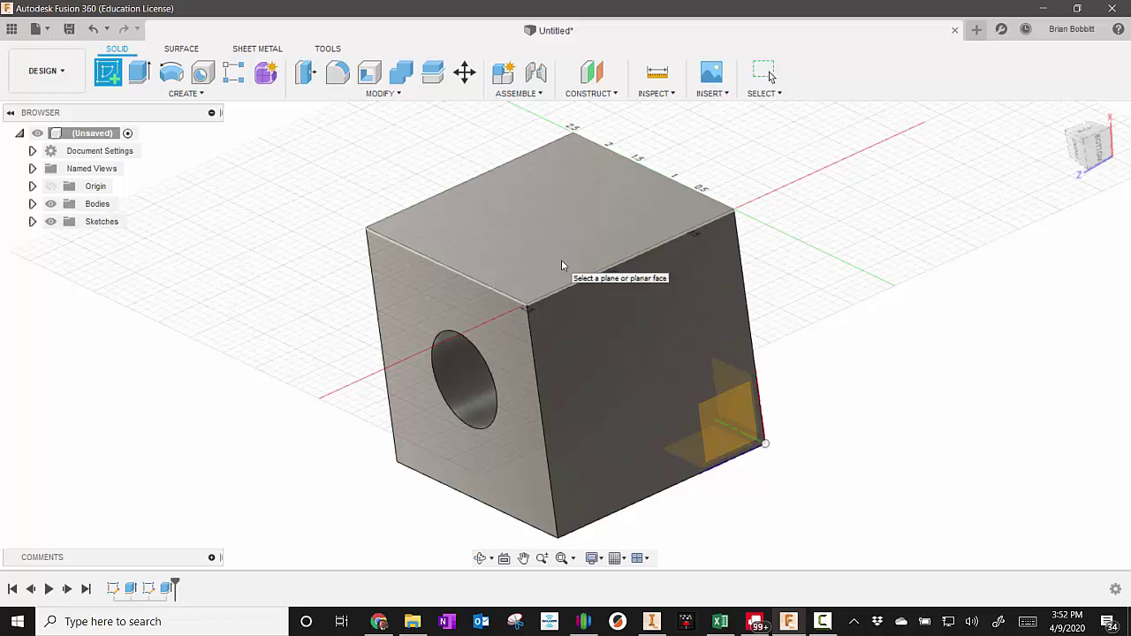
On the cube's right face, draw a 1.9 in inset square with 2-Point Rectangle
left_click(657, 297)
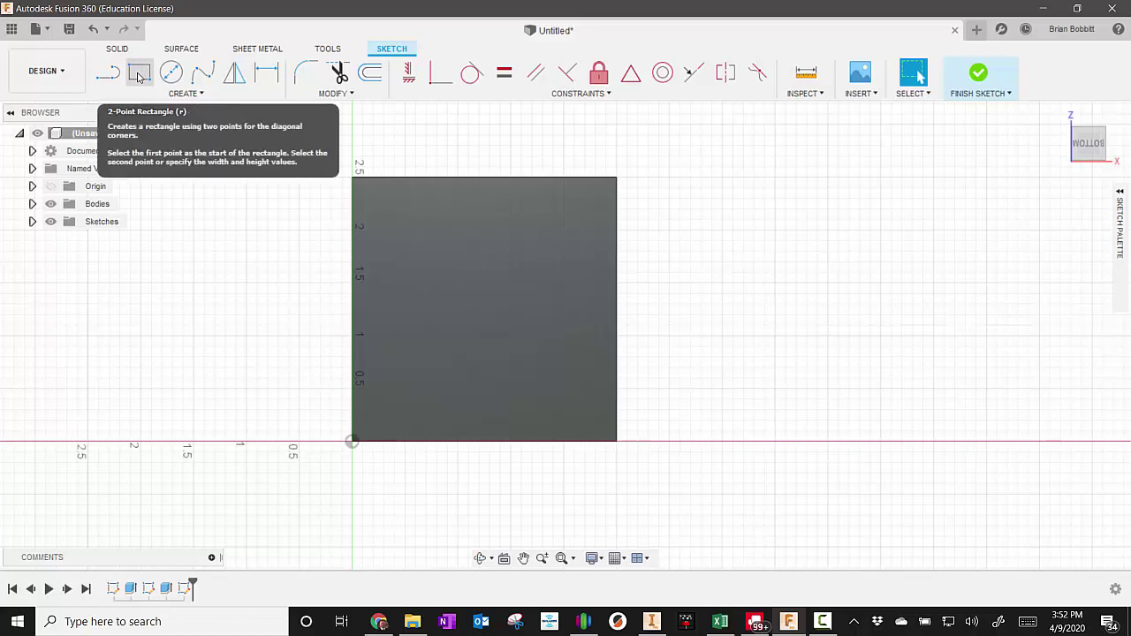
left_click(139, 74)
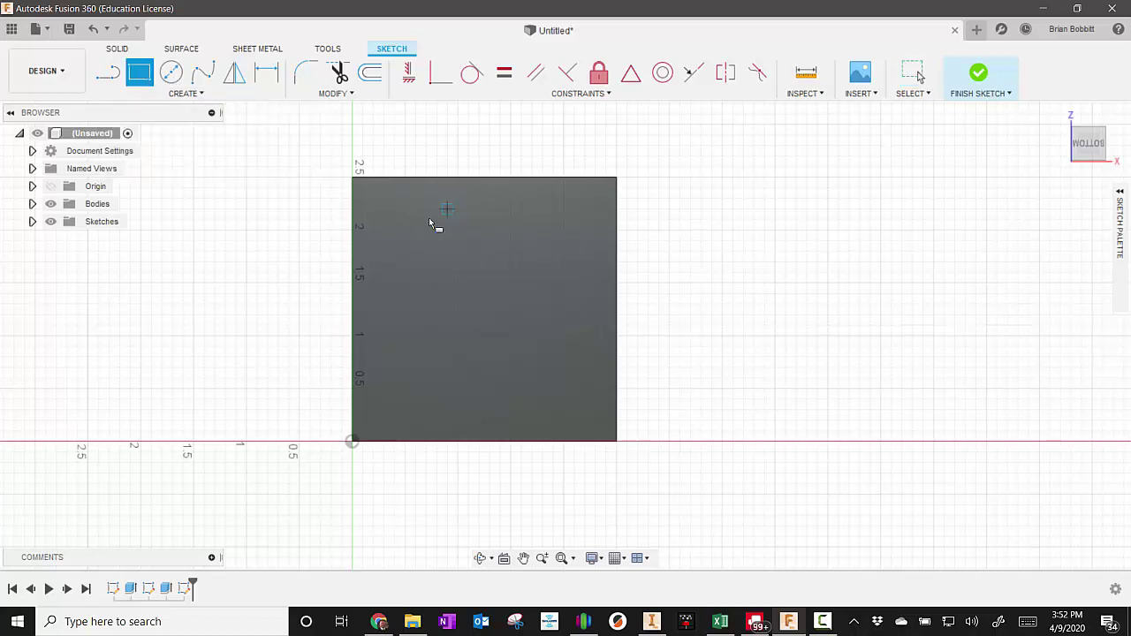
left_click(385, 209)
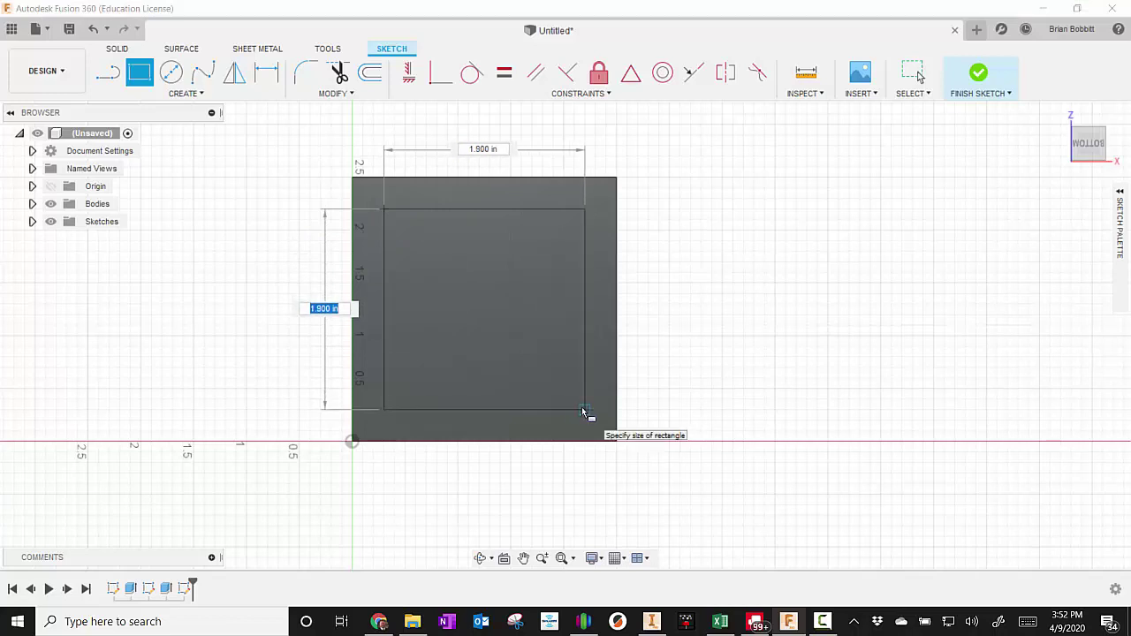
left_click(582, 410)
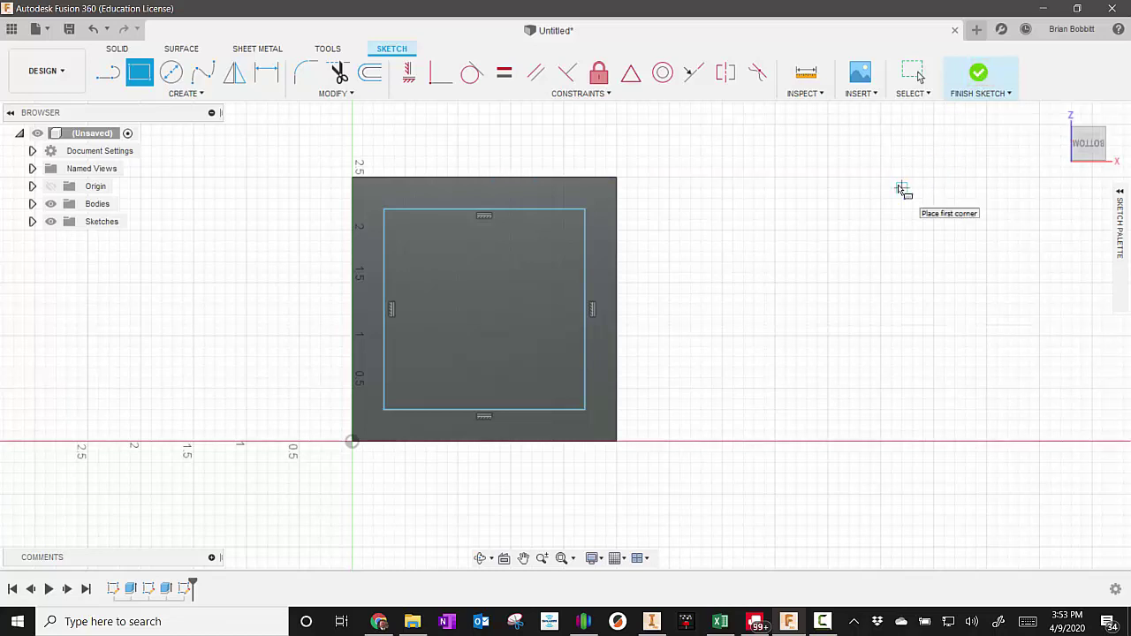
key("e")
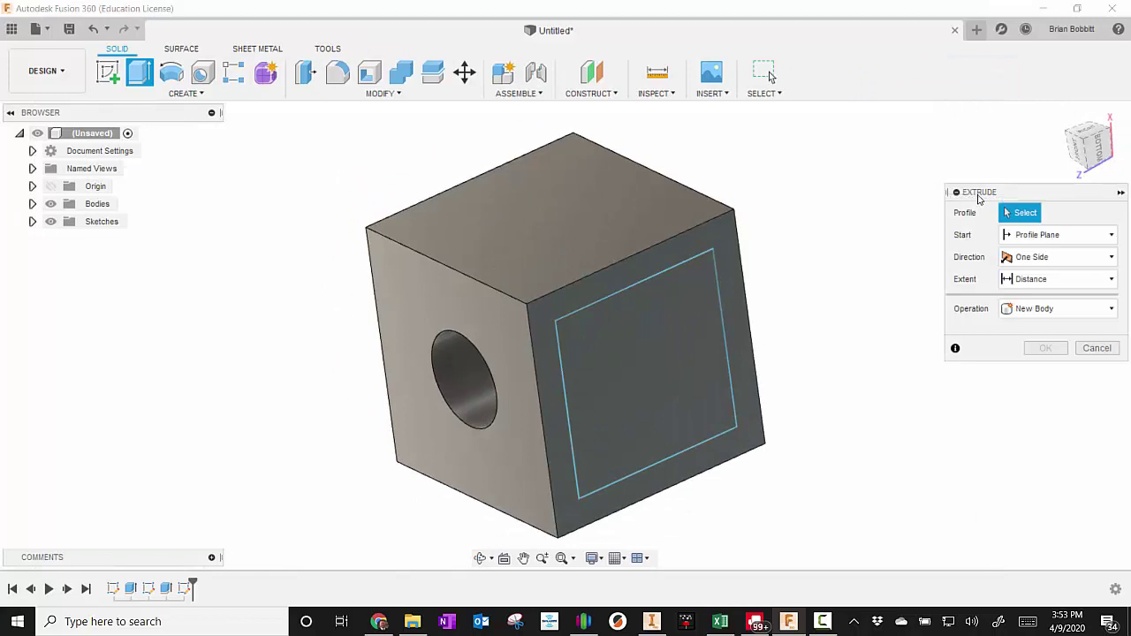
Cut the square profile -2.50 in through the cube, making a square hole
left_click(1018, 309)
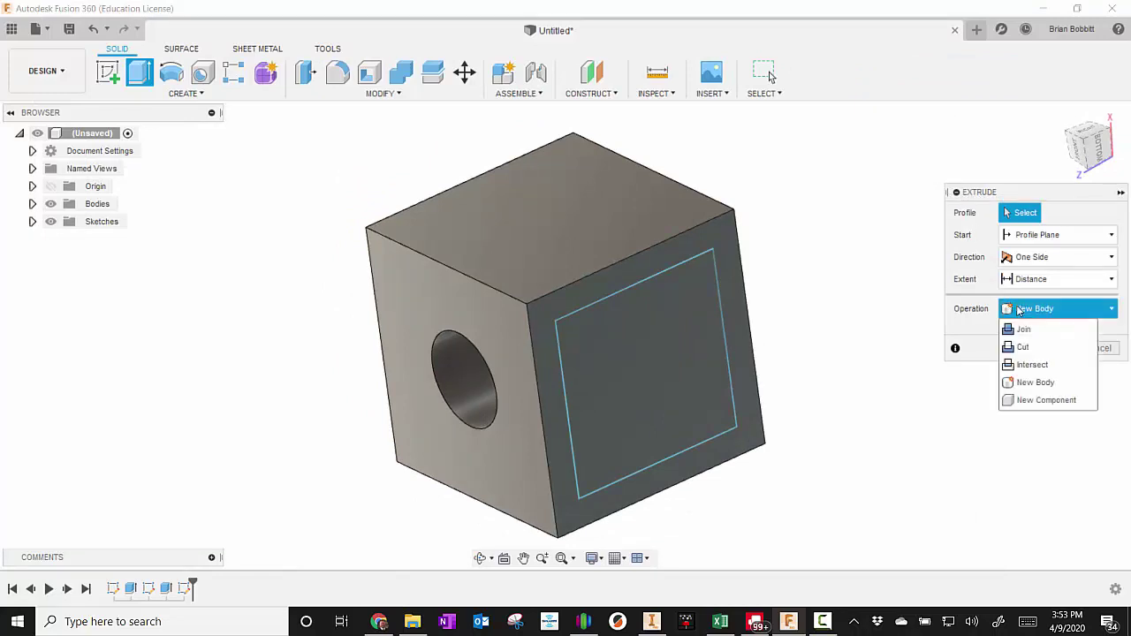
left_click(1021, 347)
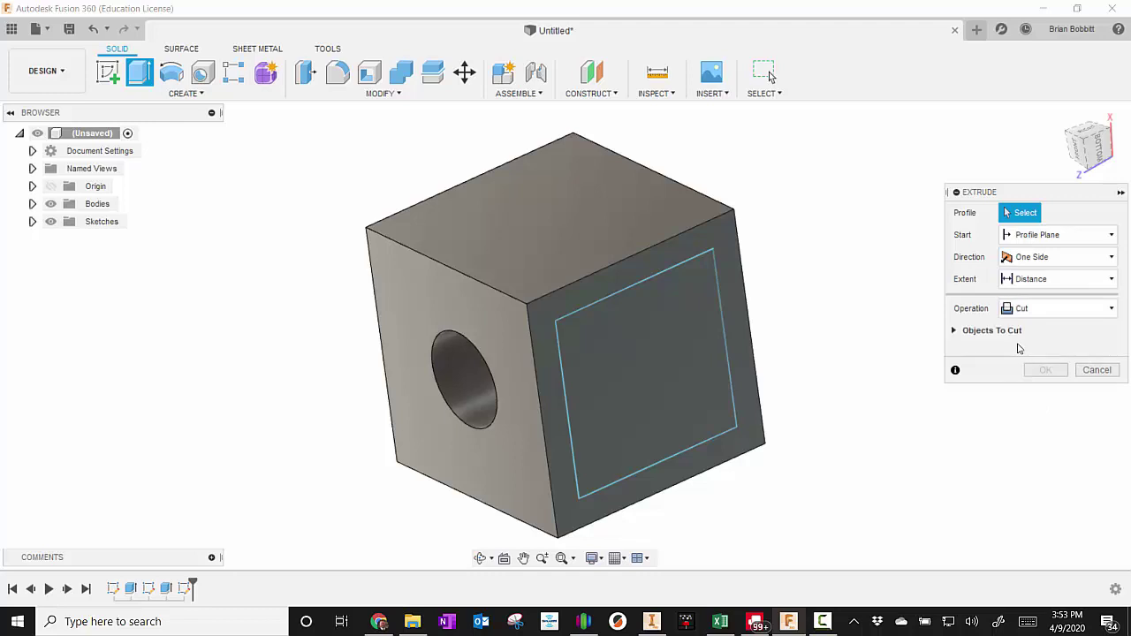
left_click(658, 378)
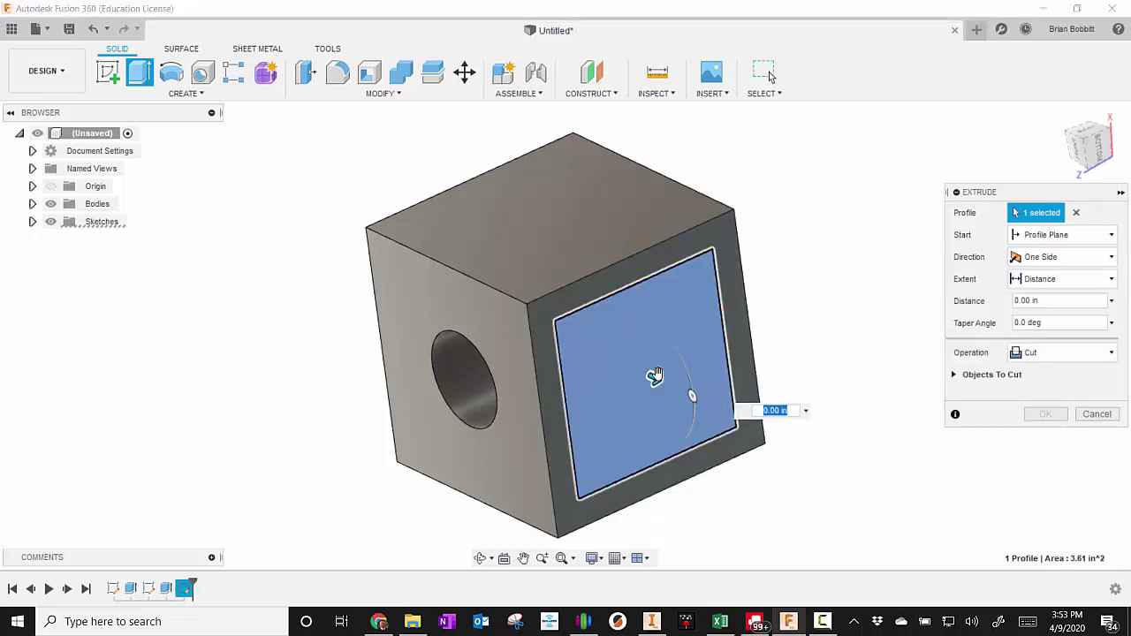
left_click_drag(654, 374, 475, 294)
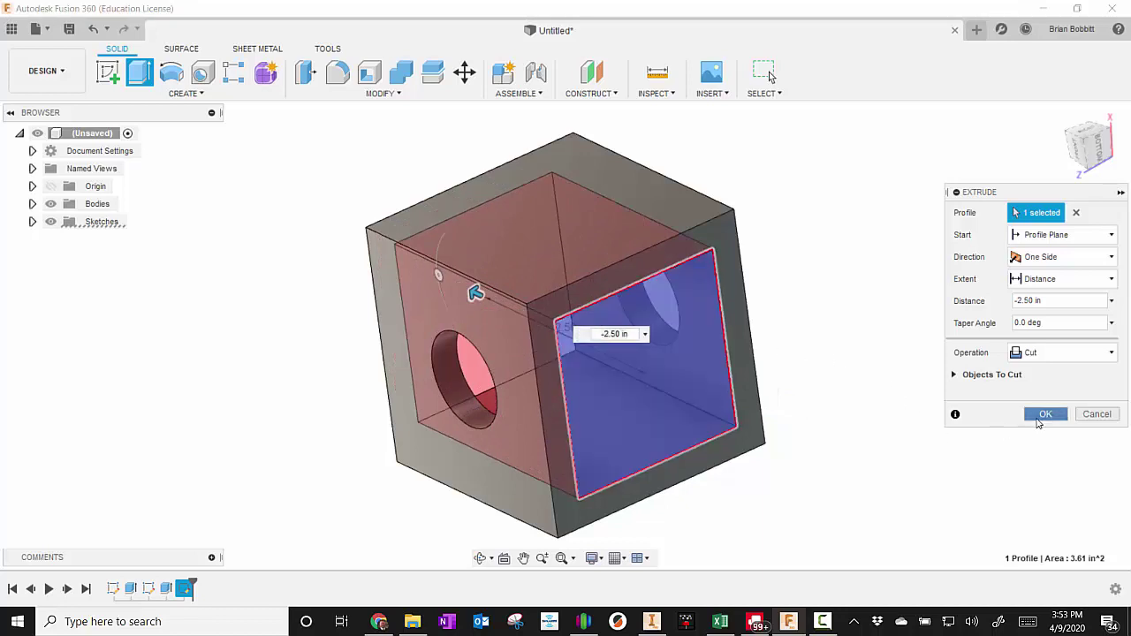
left_click(1038, 420)
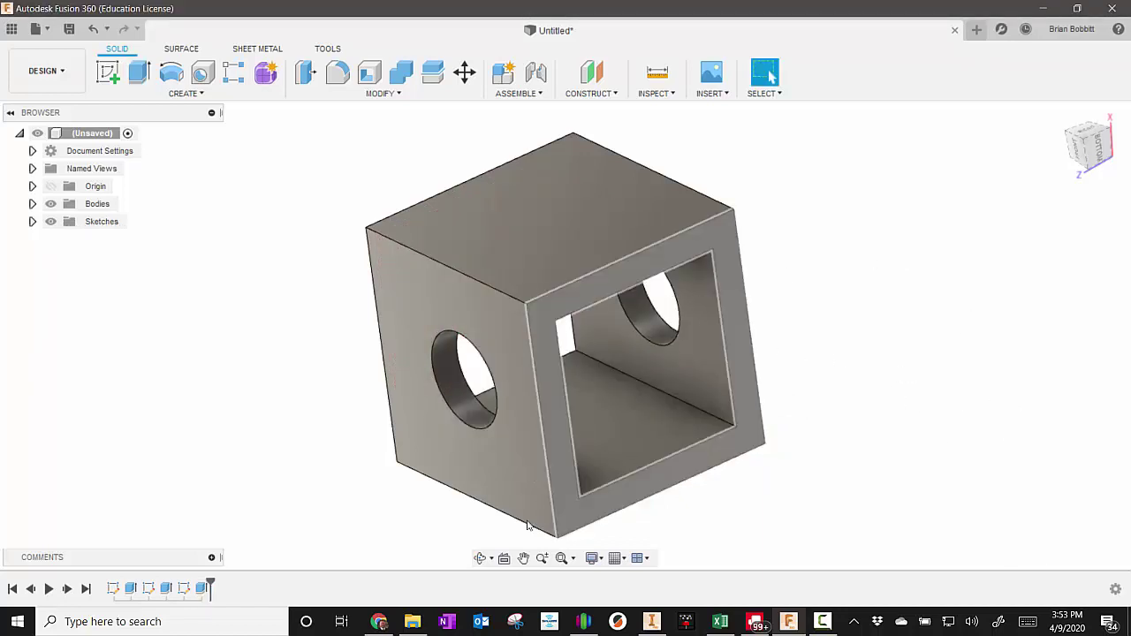
left_click(479, 558)
left_click_drag(604, 337, 514, 268)
left_click_drag(512, 346, 639, 309)
left_click_drag(552, 344, 476, 371)
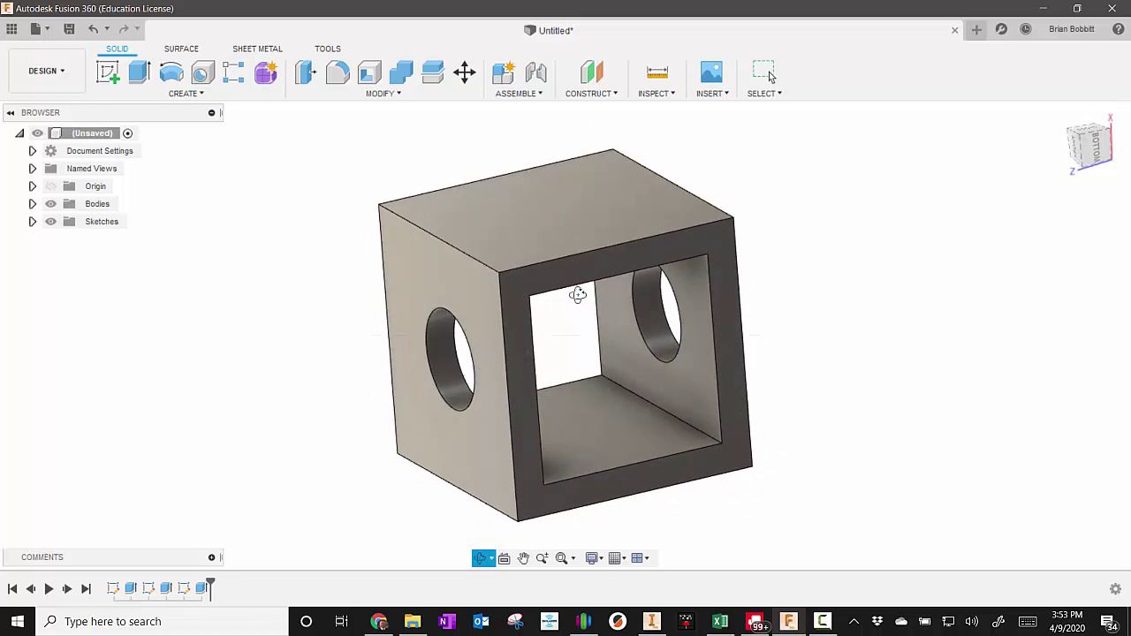
left_click_drag(577, 294, 545, 277)
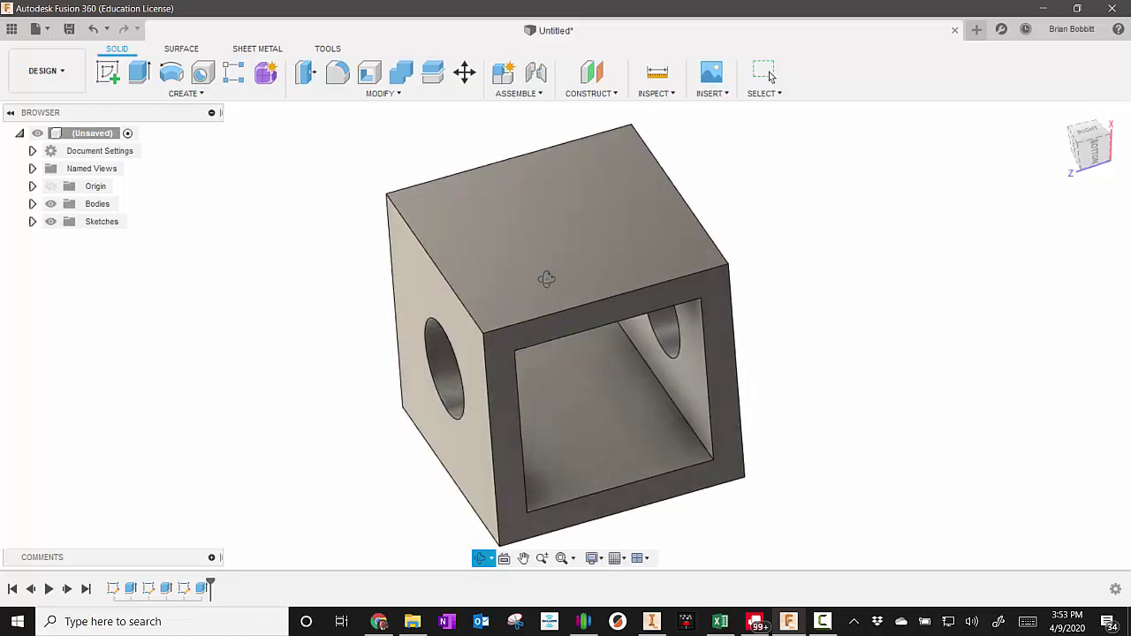
Start a new sketch on the cube's solid side face
left_click(104, 76)
left_click(566, 177)
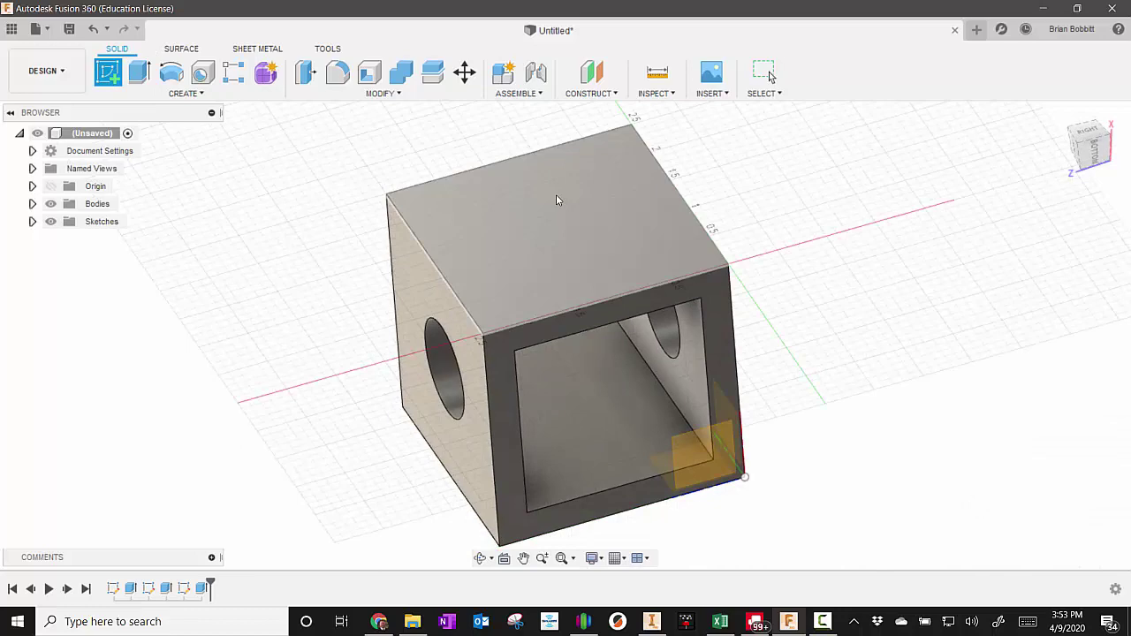
left_click(554, 204)
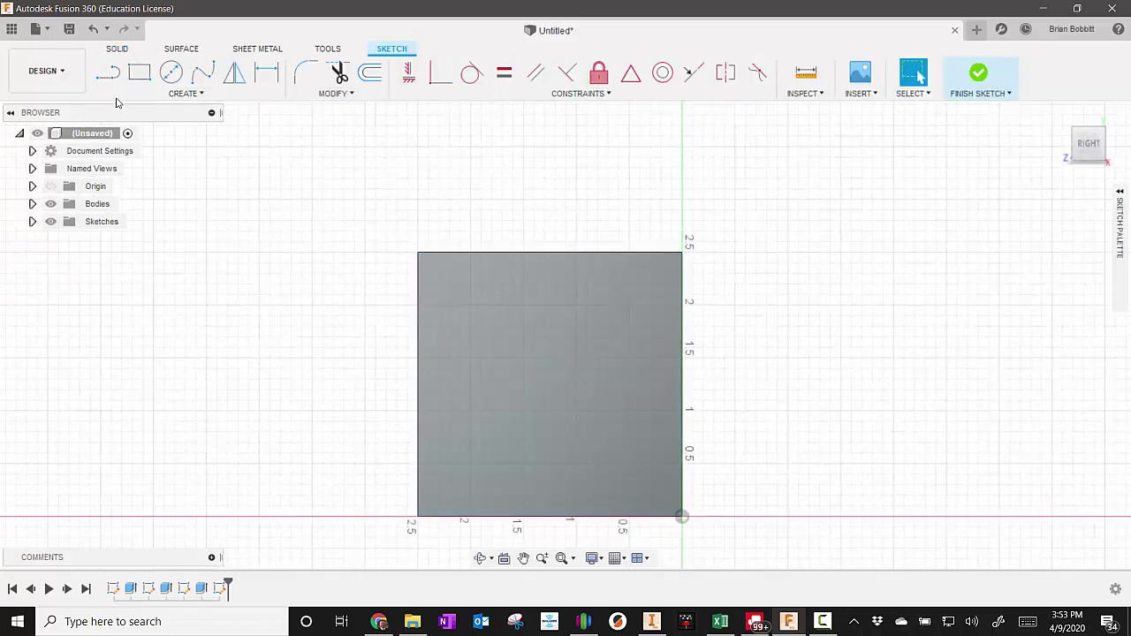
Draw a closed triangle with a 1.5 in base and 55° sides using the Line tool
left_click(106, 78)
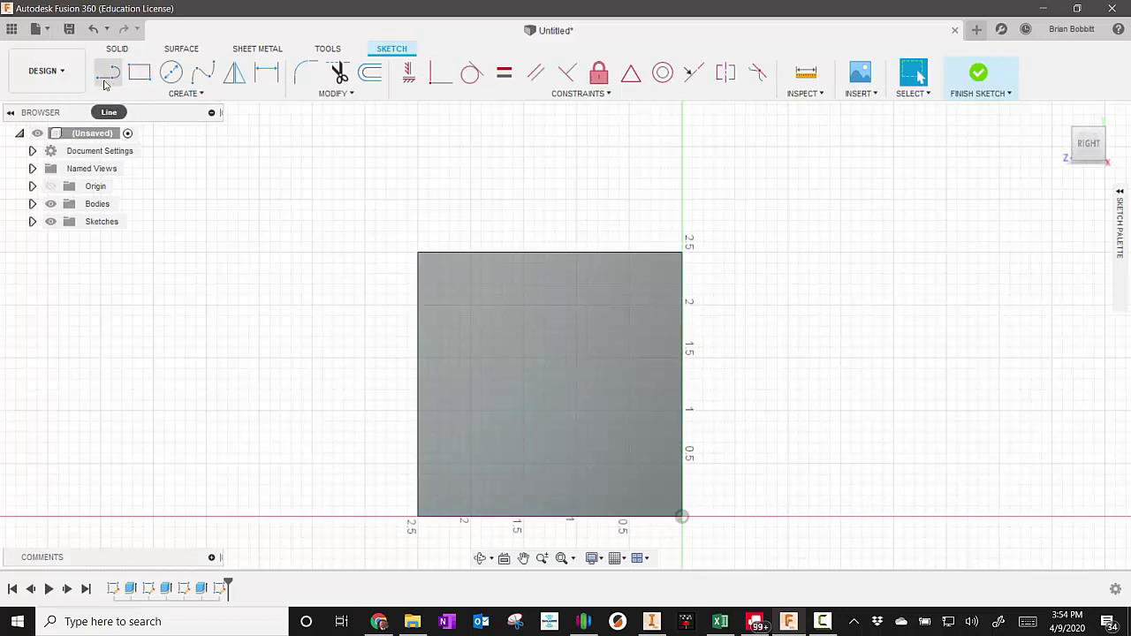
left_click(107, 78)
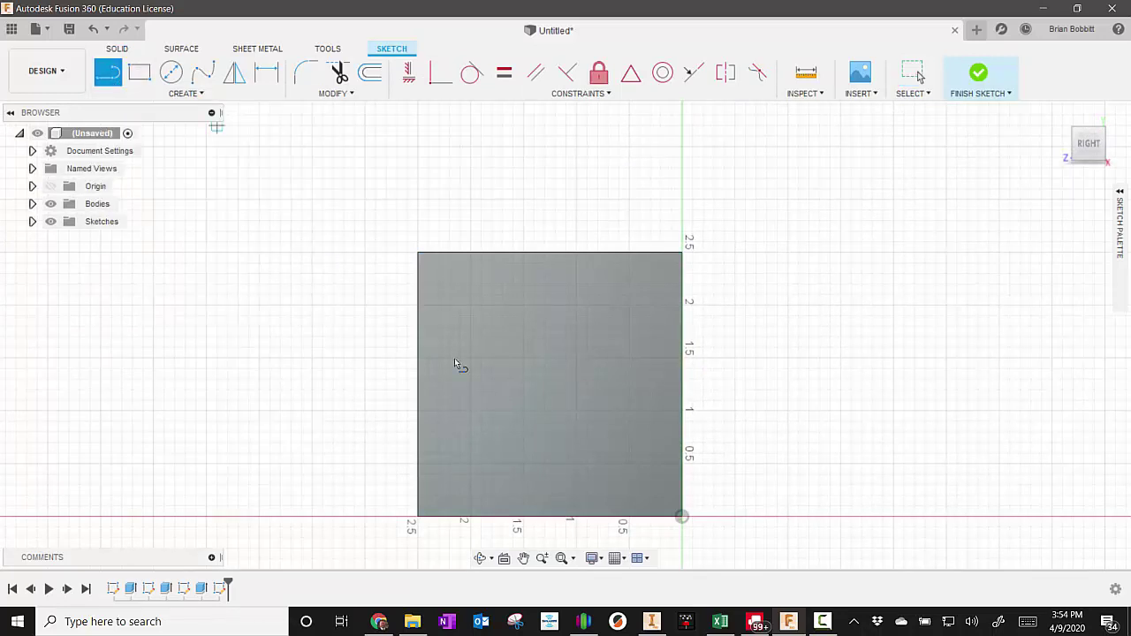
left_click(471, 414)
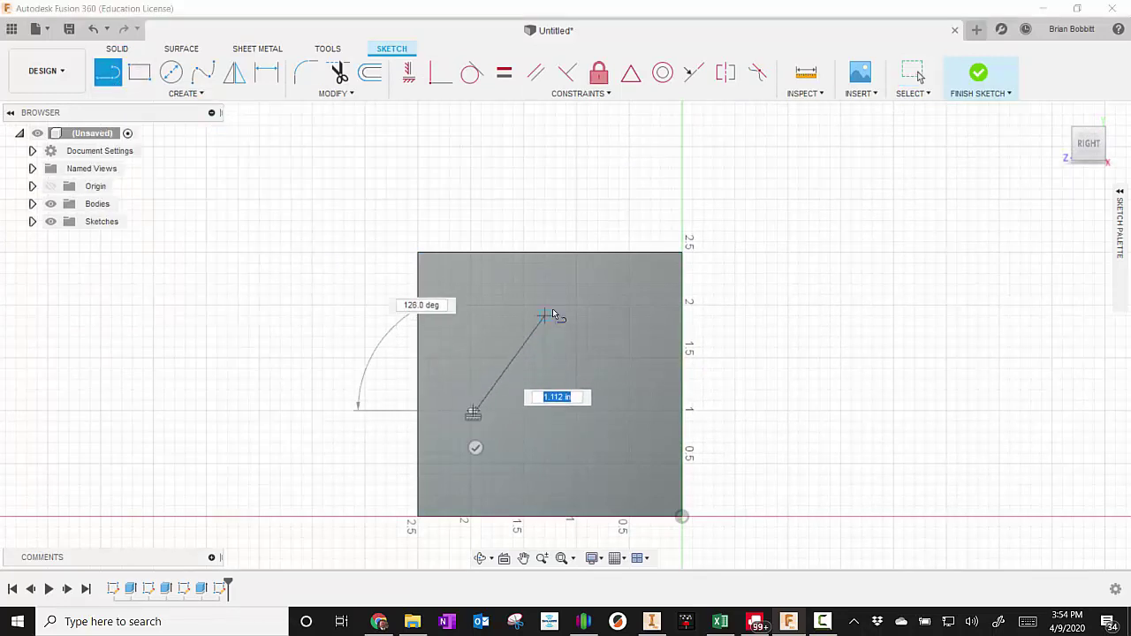
left_click(555, 306)
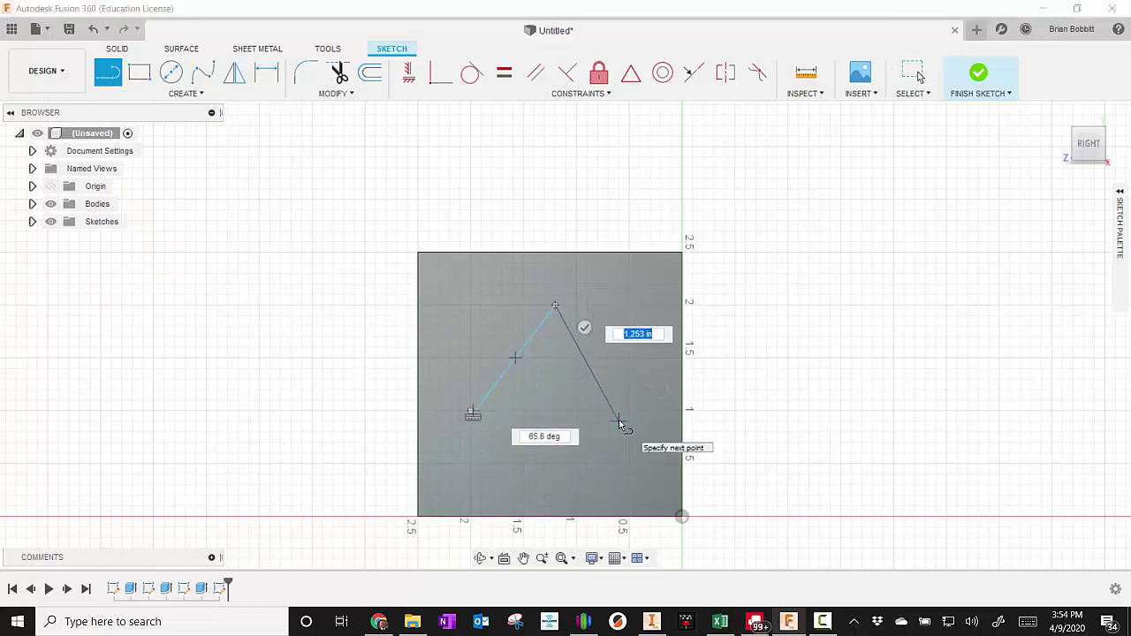
left_click(629, 410)
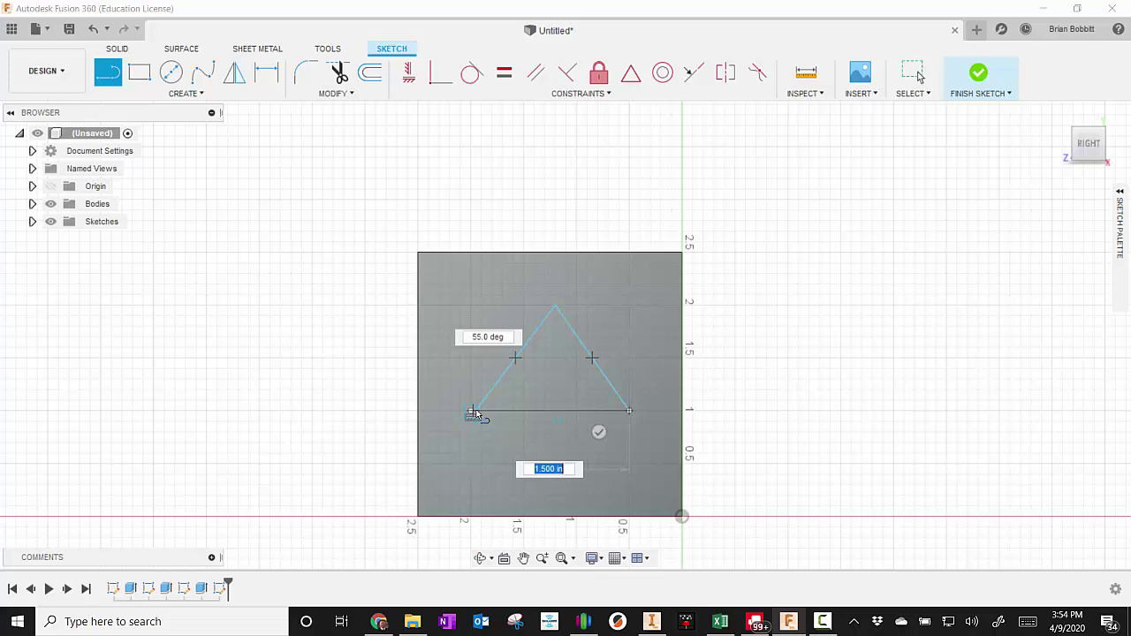
left_click(472, 413)
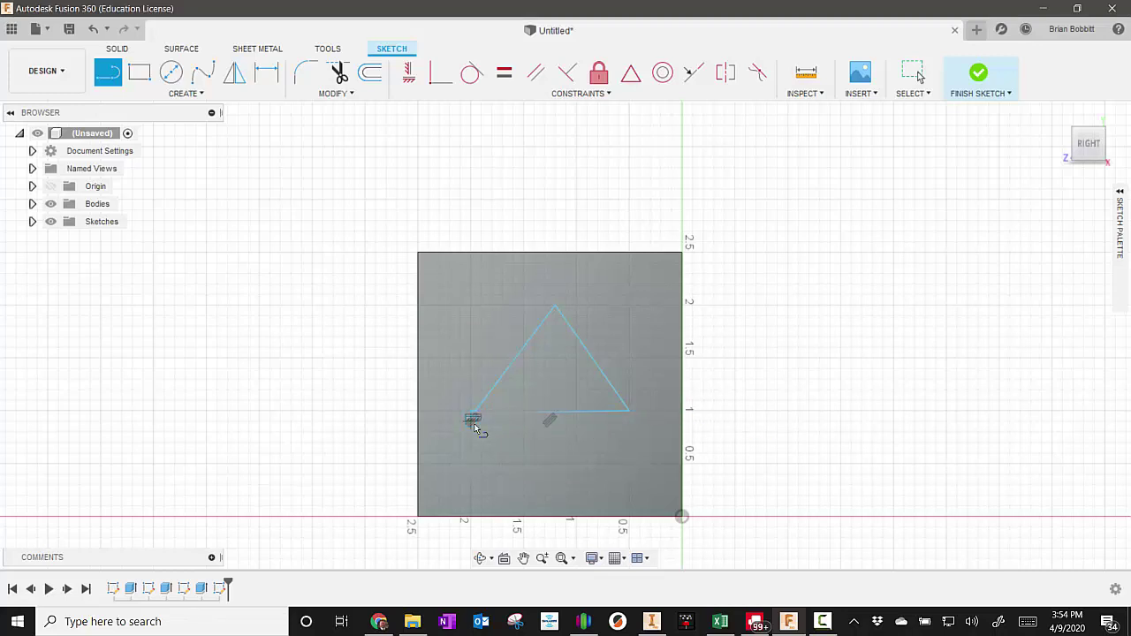
scroll(499, 415, "up", 5)
scroll(457, 424, "up", 4)
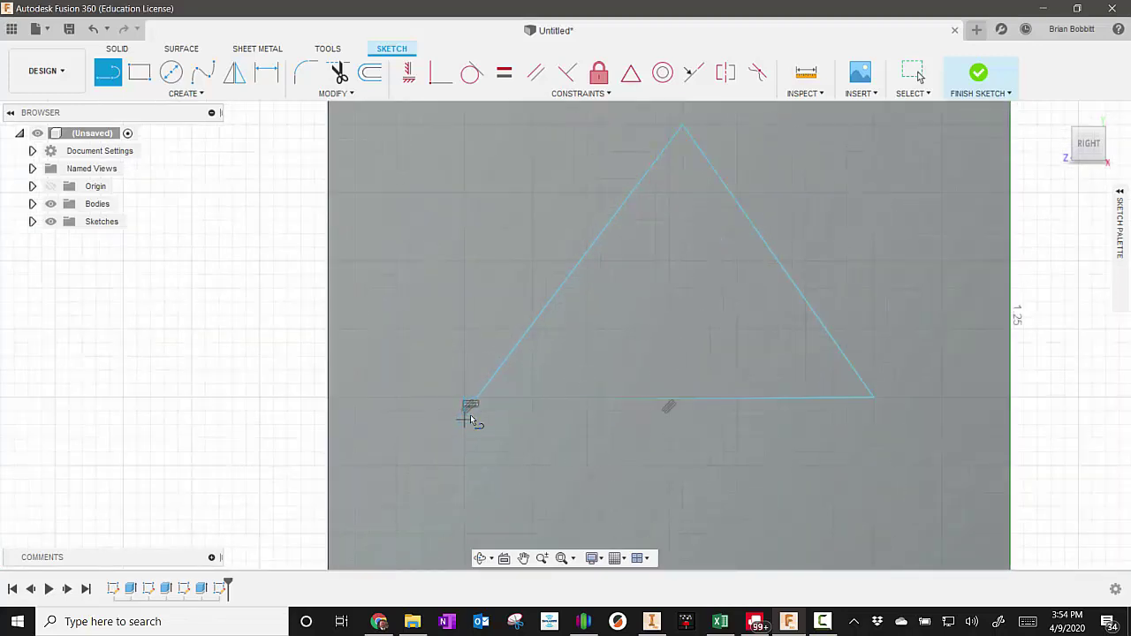
scroll(500, 402, "down", 3)
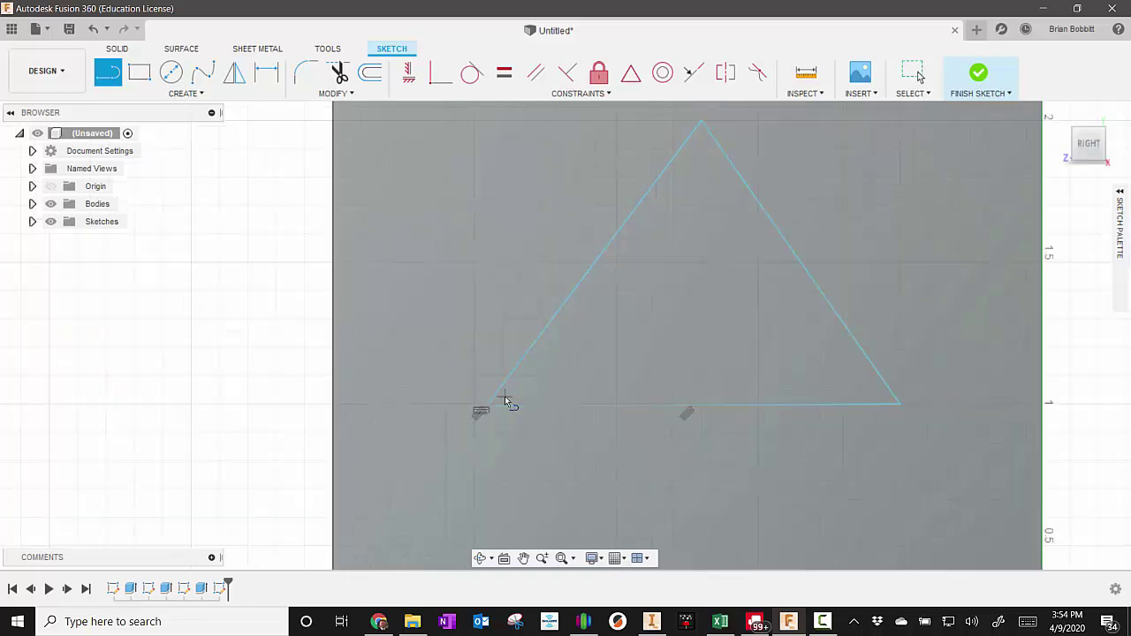
scroll(507, 411, "up", 3)
scroll(495, 409, "up", 4)
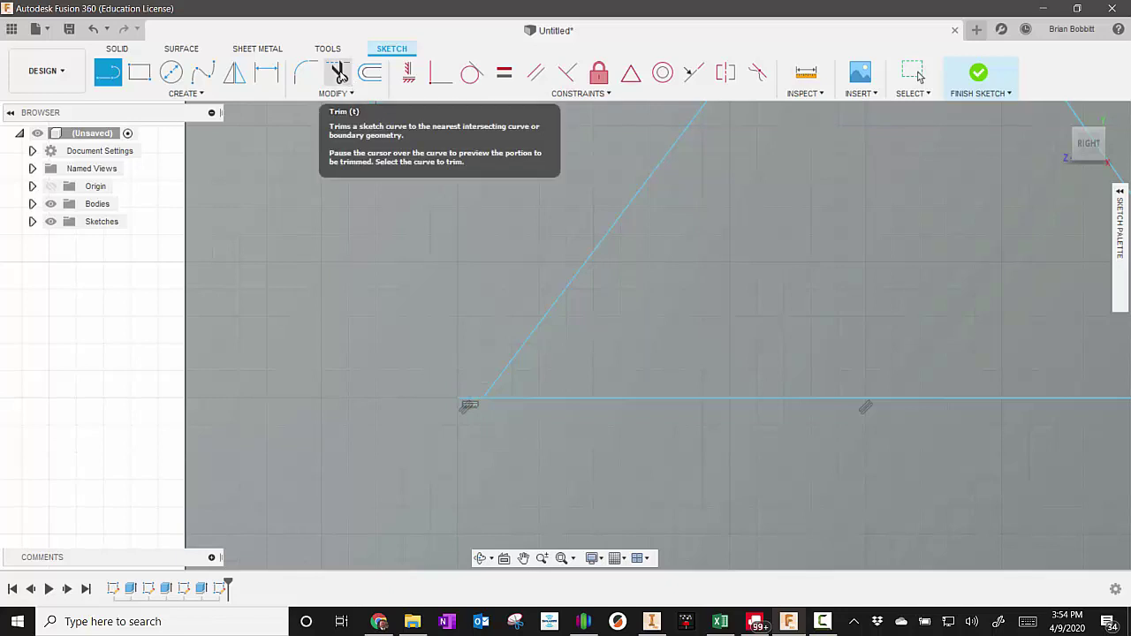
Trim the stray base-line end at the triangle's corner and fit the triangle in view
left_click(338, 74)
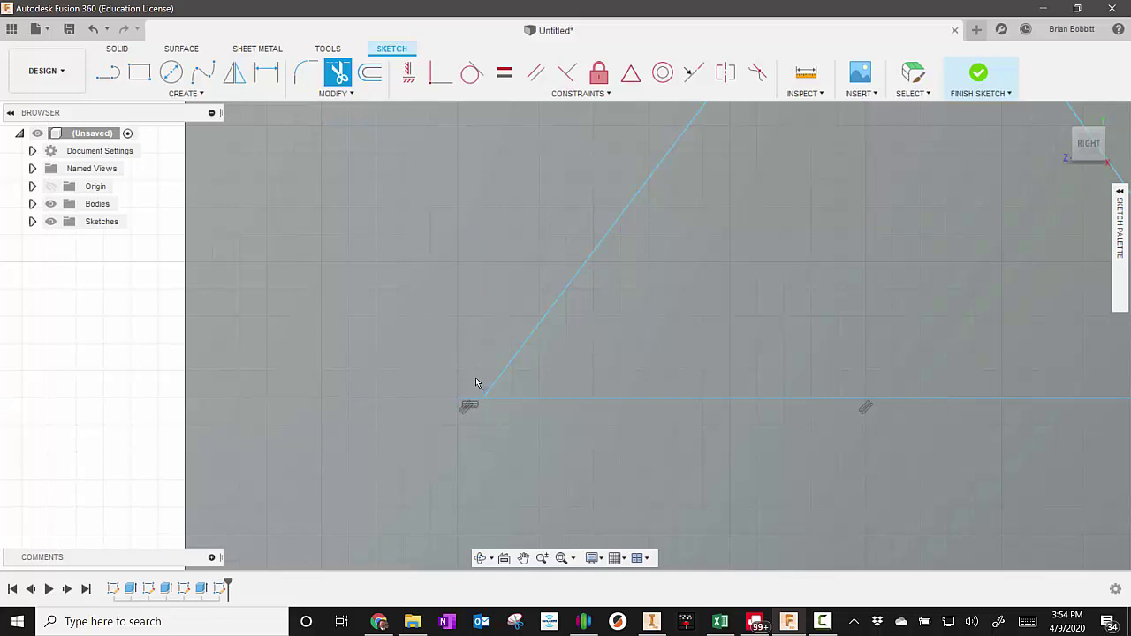
left_click(468, 402)
left_click(470, 403)
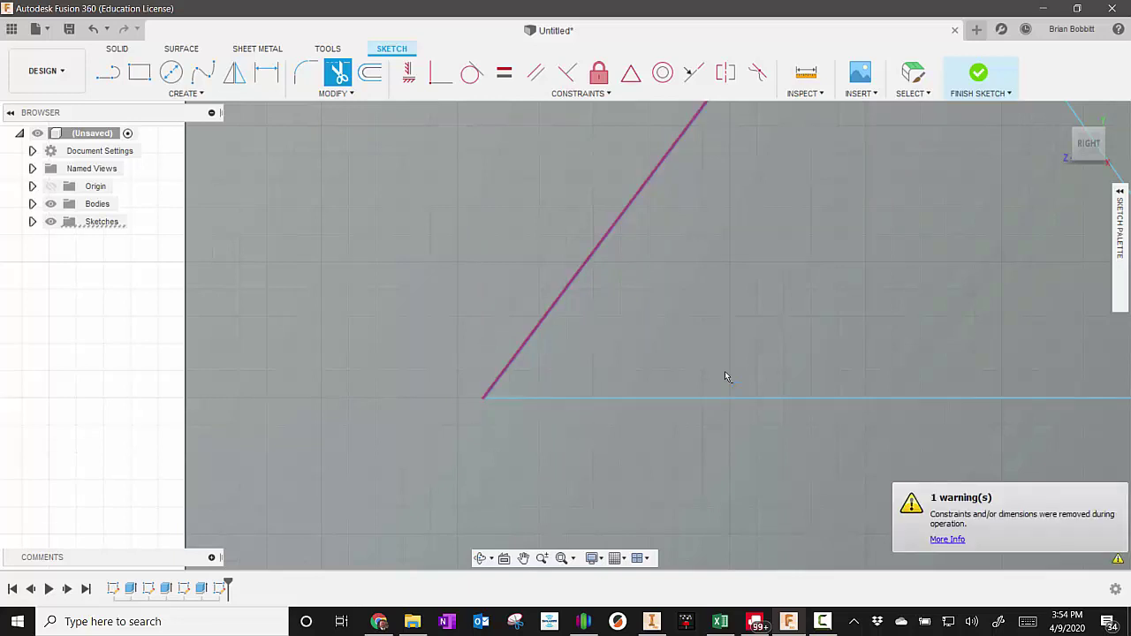
middle_click_drag(894, 359, 965, 352)
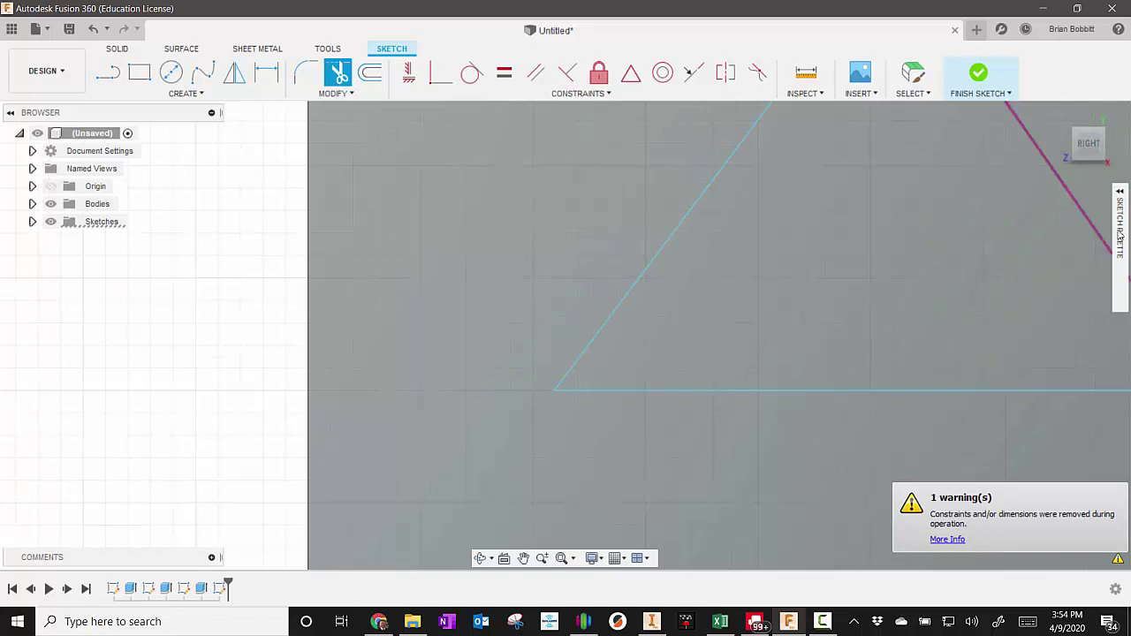
left_click(559, 558)
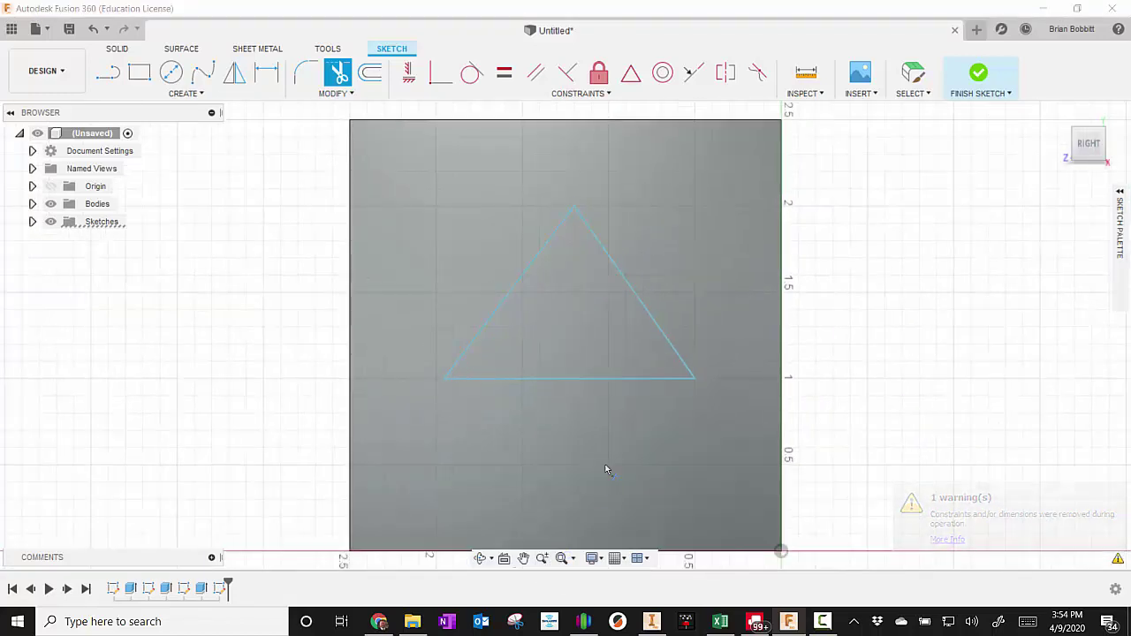
Finish the sketch and extrude-cut the triangle profile 3.10 in through the cube
left_click(978, 76)
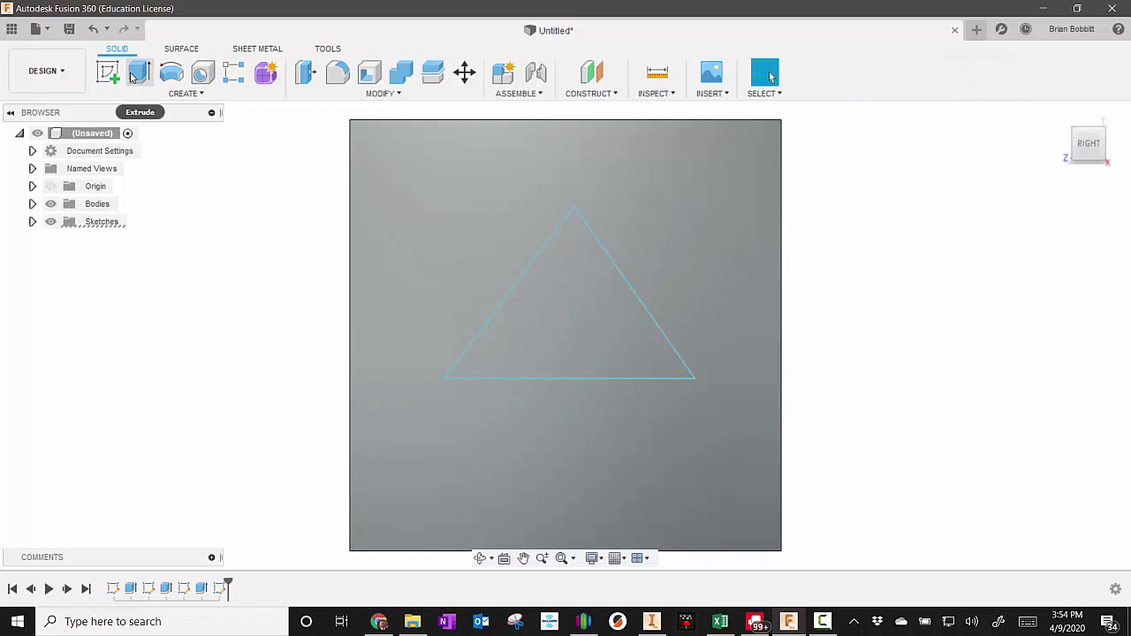
left_click(137, 77)
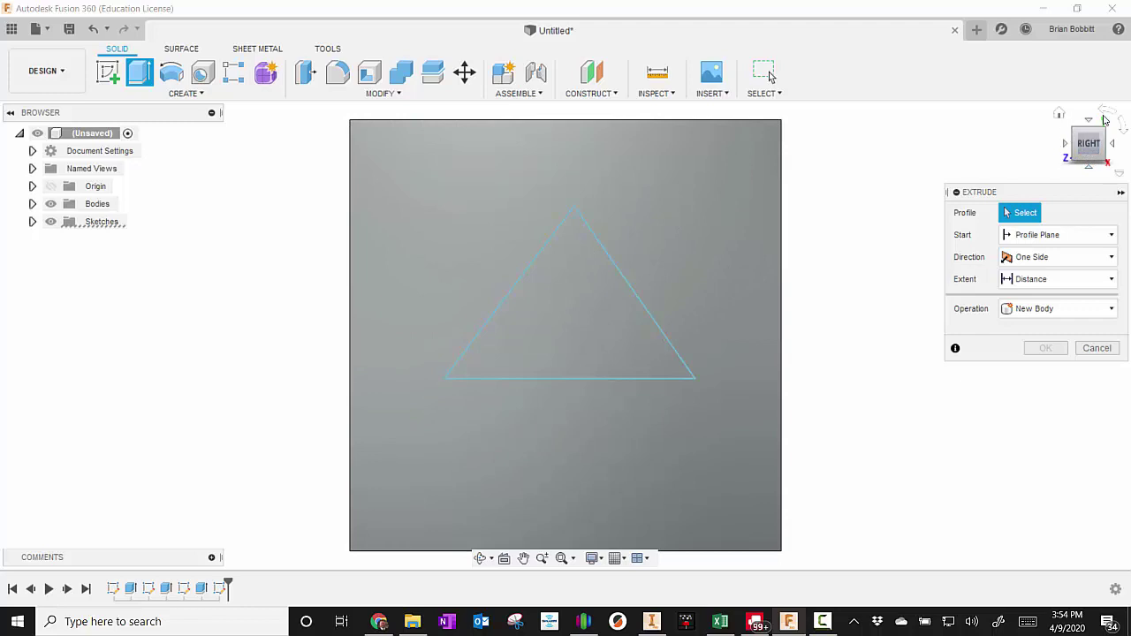
left_click(1095, 147)
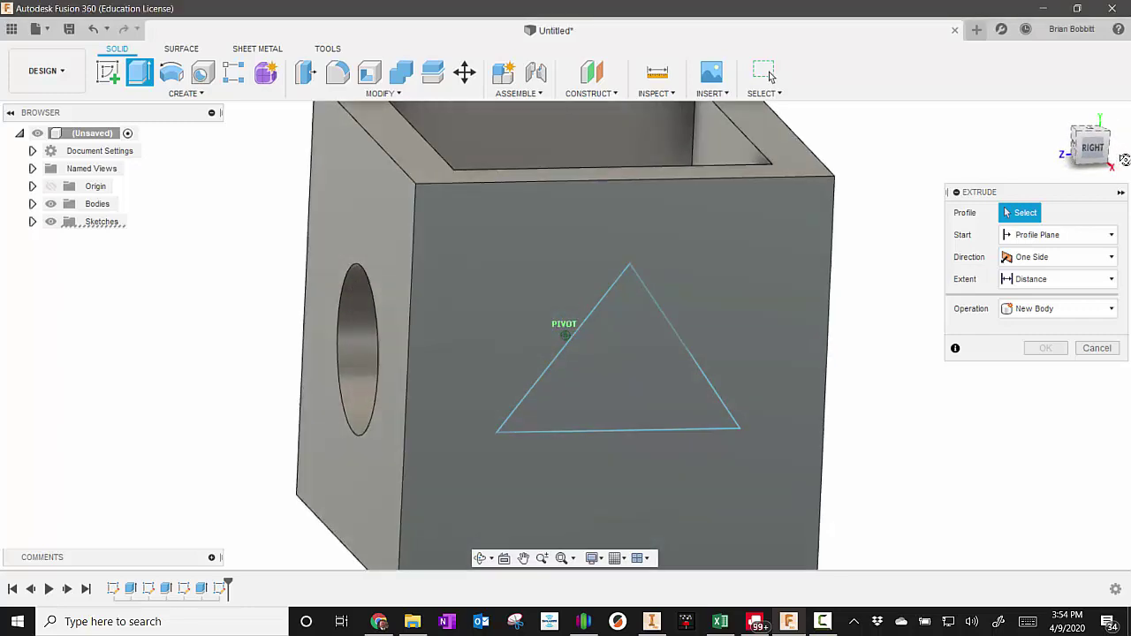
left_click_drag(1092, 148, 1090, 150)
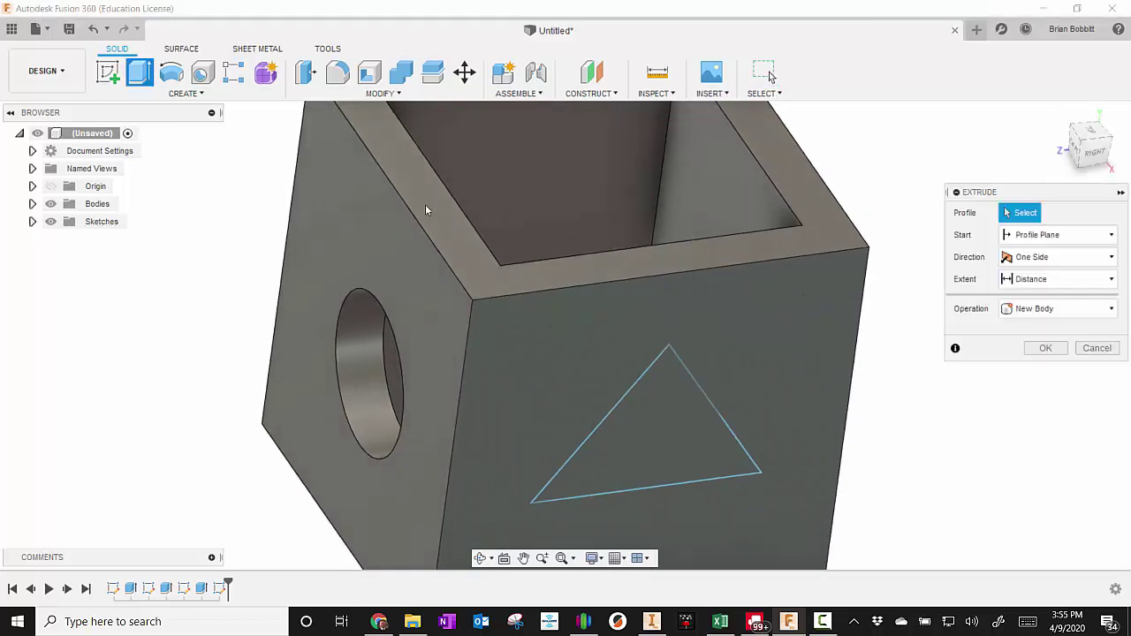
left_click(683, 395)
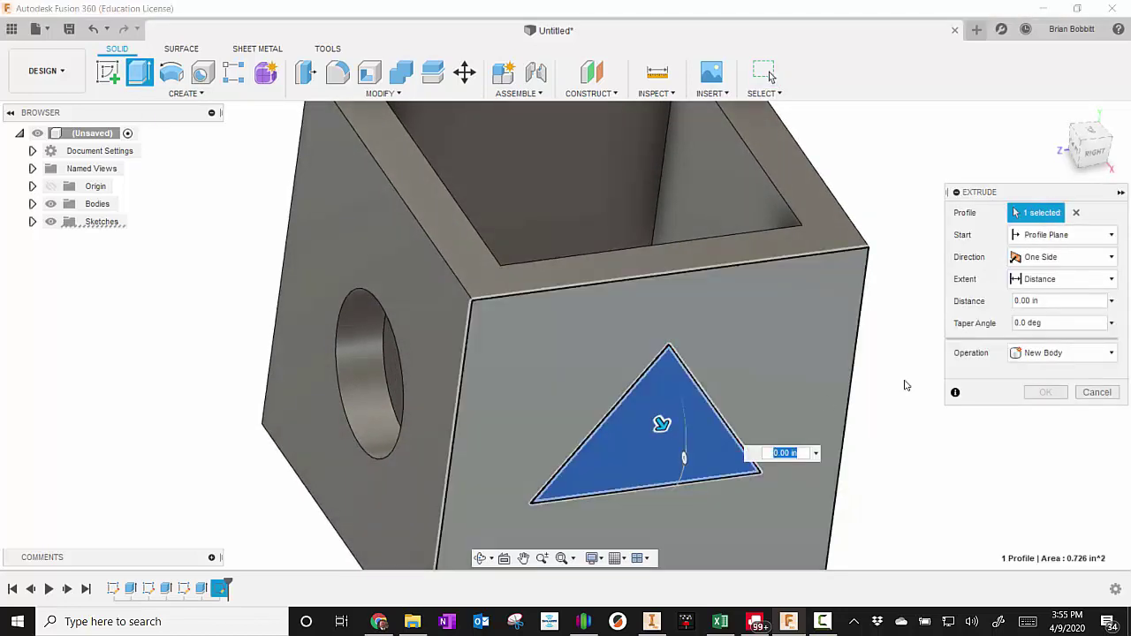
left_click(1047, 352)
left_click(1032, 393)
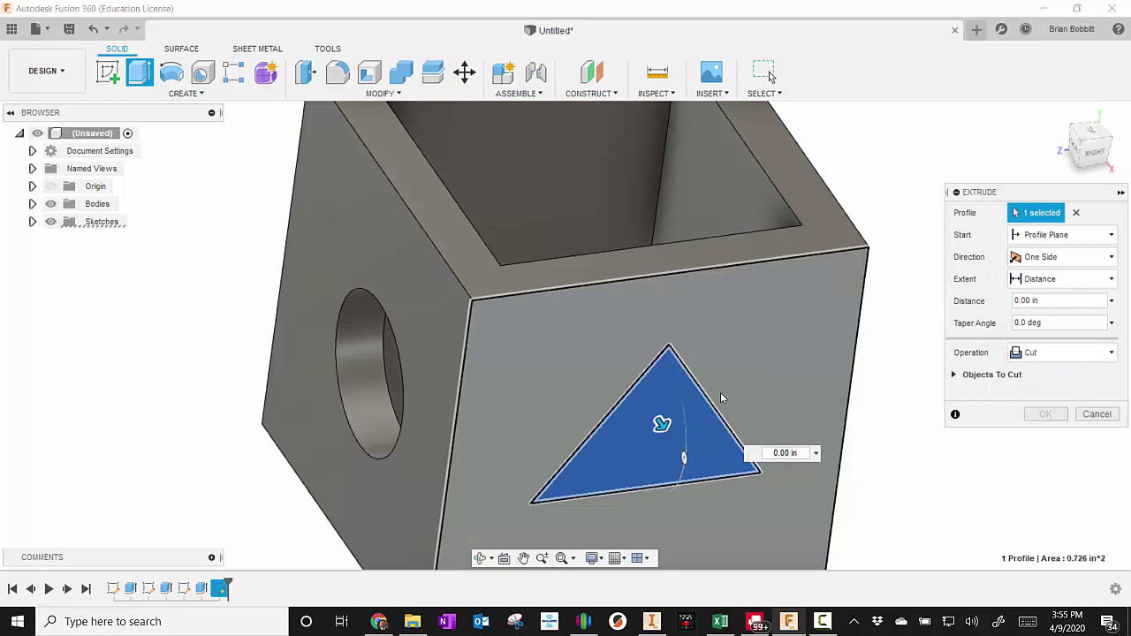
left_click_drag(661, 426, 447, 134)
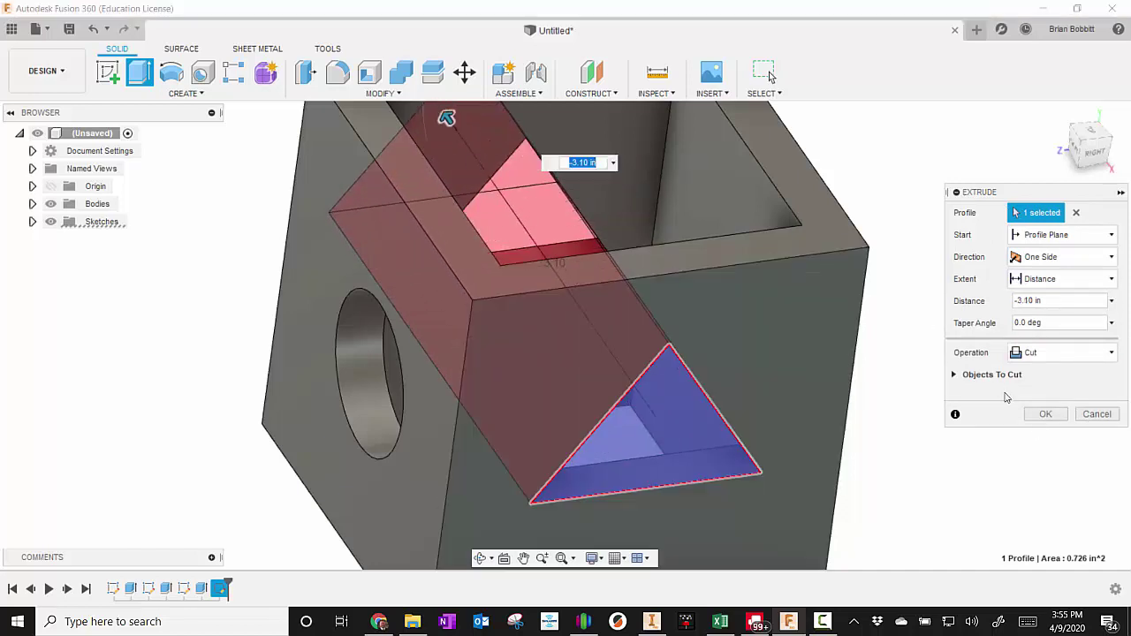
left_click(1043, 415)
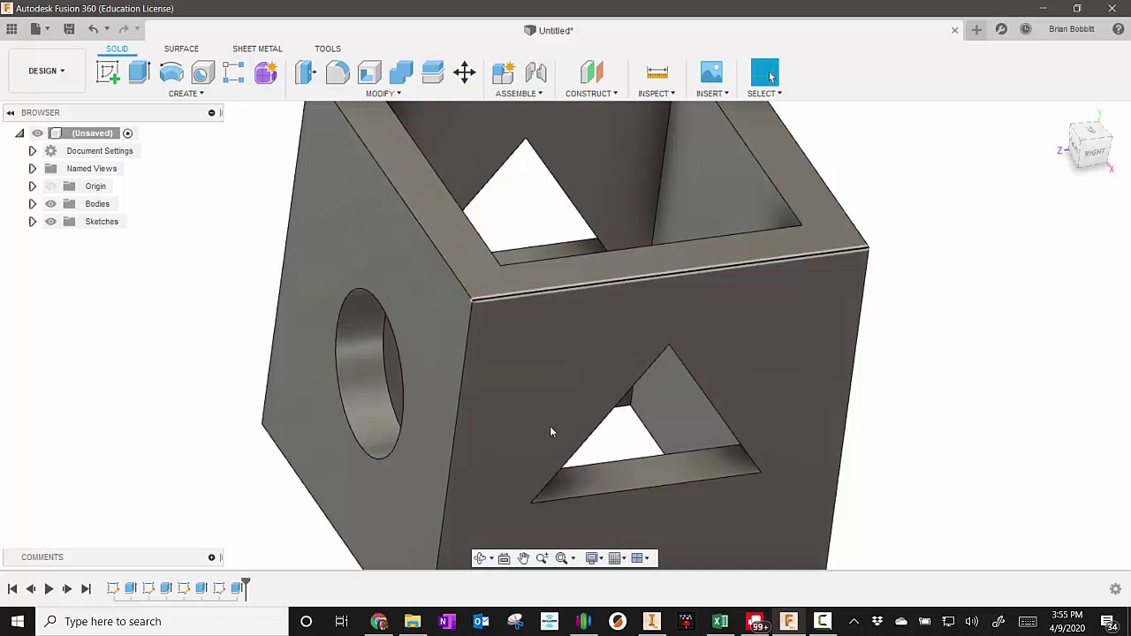
Orbit the cube to view its round, square and triangular holes from below
left_click(479, 559)
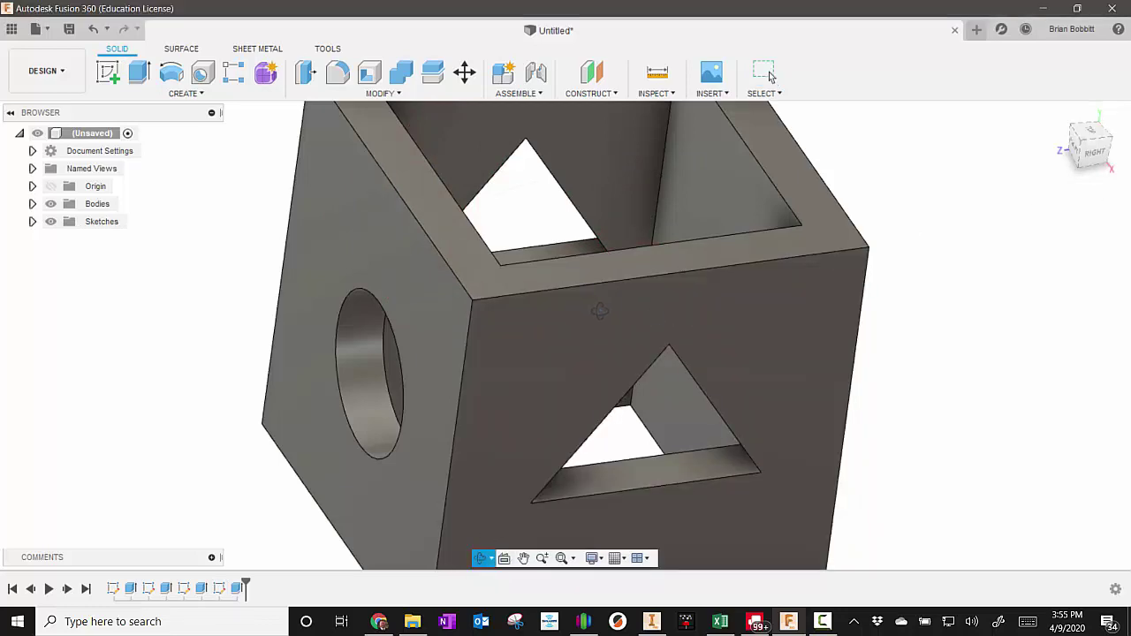
left_click_drag(599, 309, 711, 322)
Save the design as 'Test Cube' in a newly created 'Test Parts' project
key("Escape")
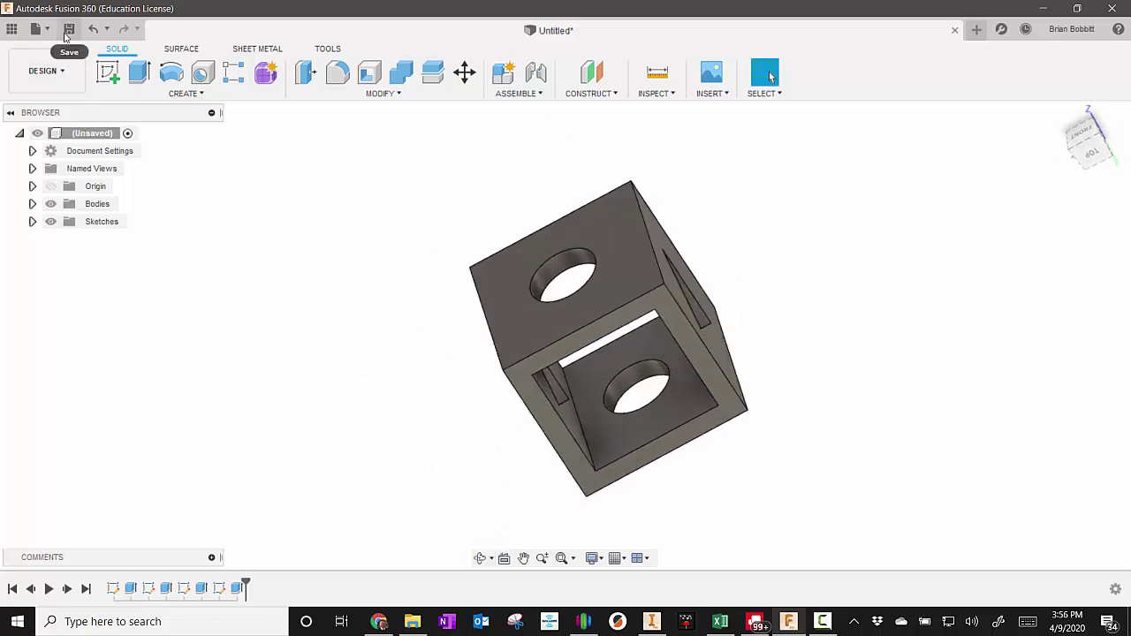
left_click(68, 29)
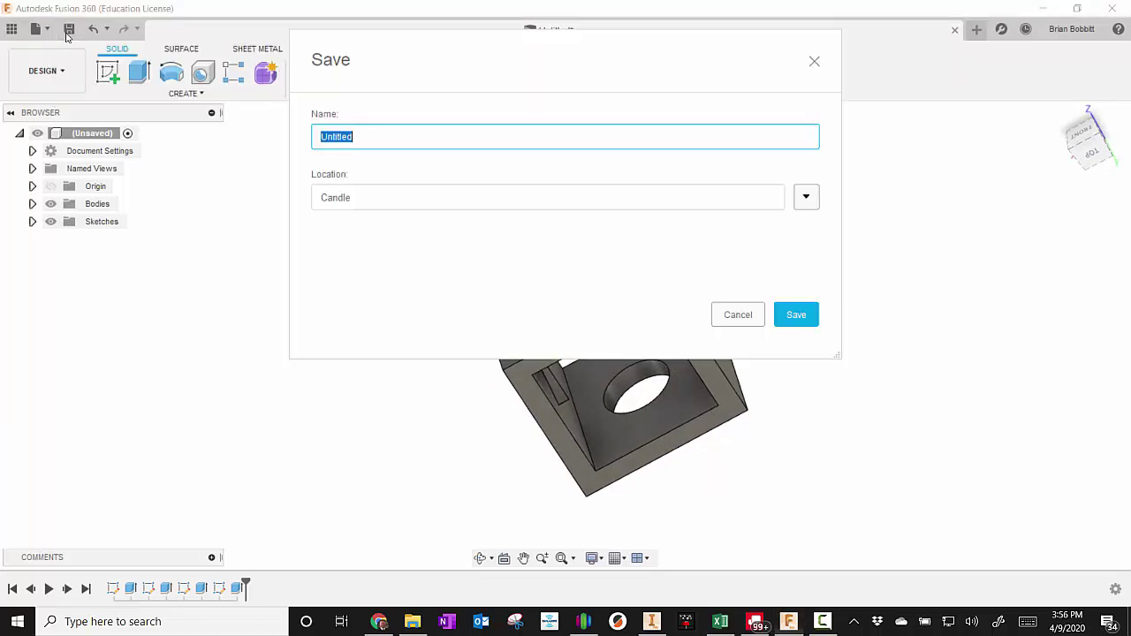
type("Test Cube")
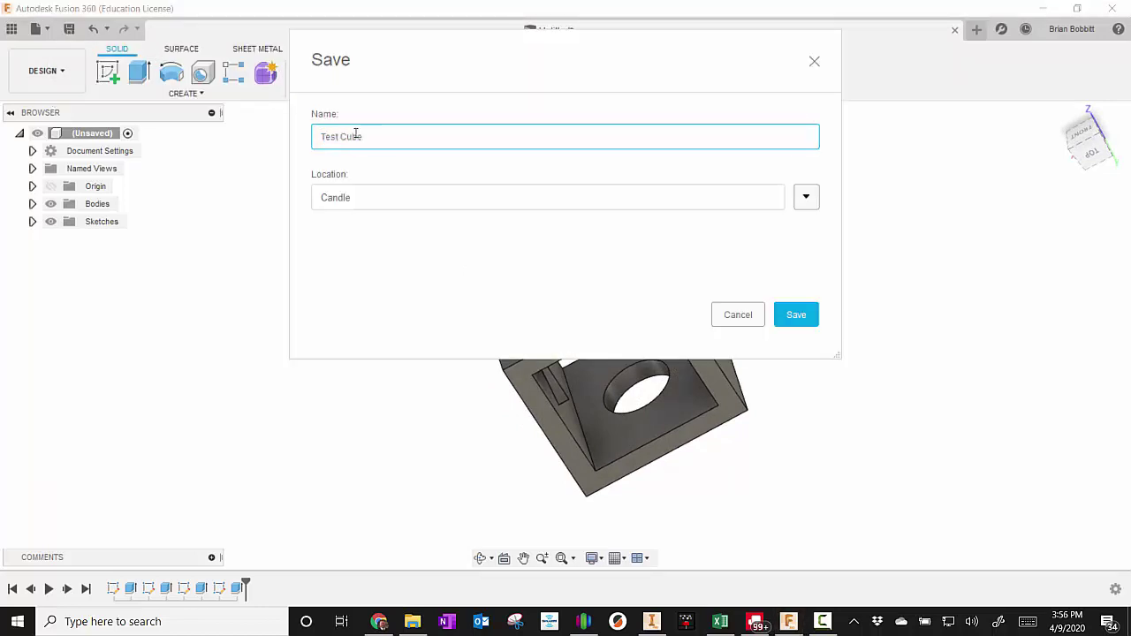
left_click(806, 199)
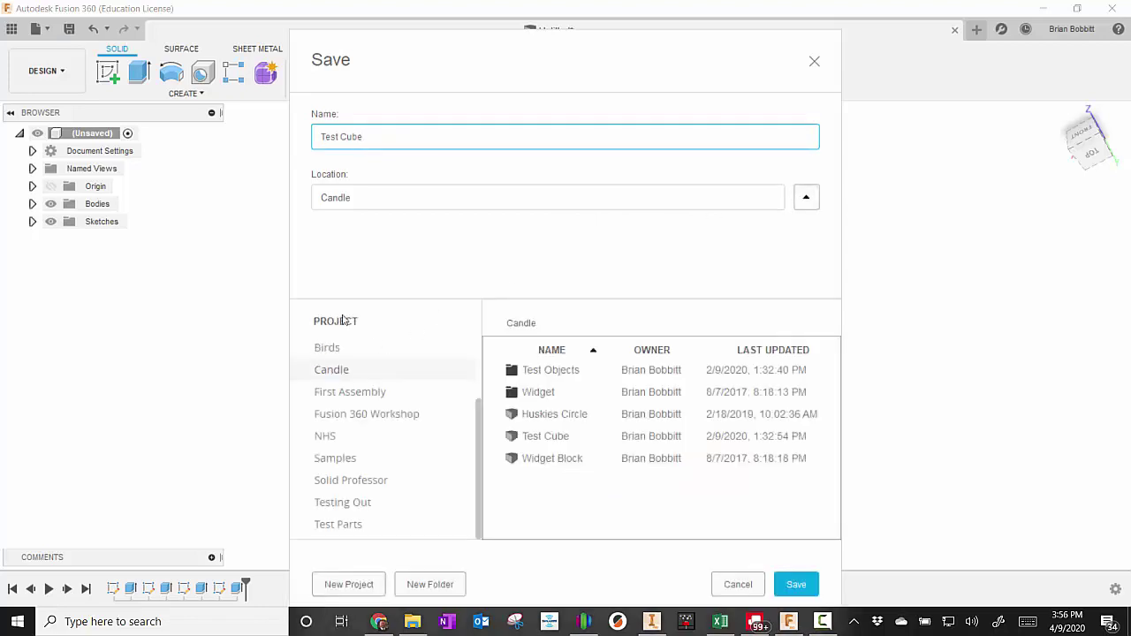
left_click(348, 584)
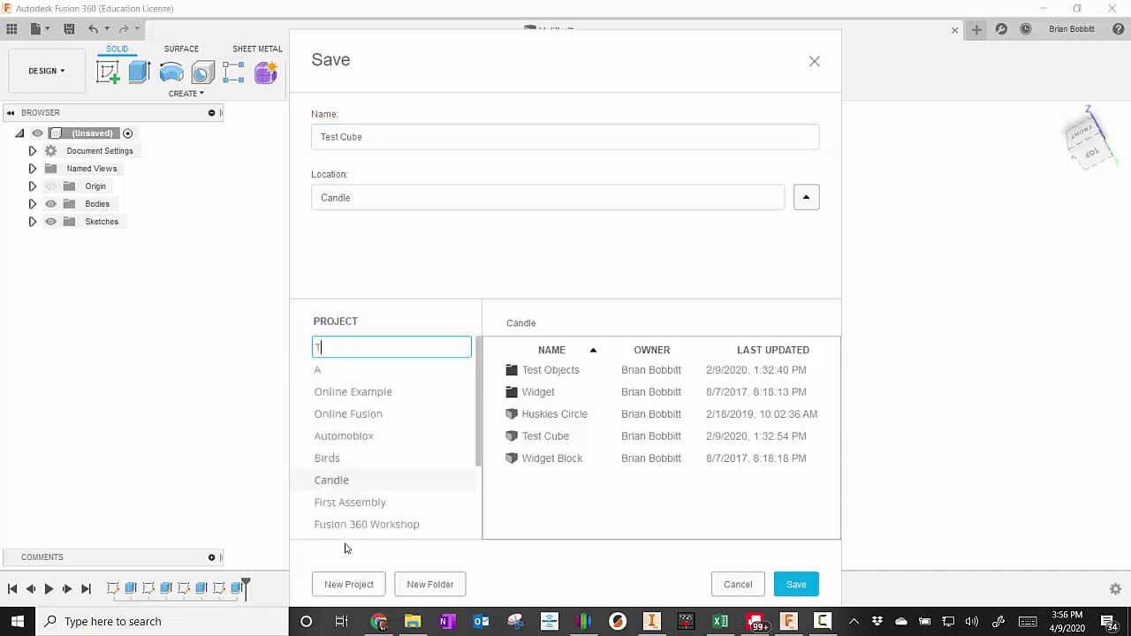
type("Test Parts")
key("Return")
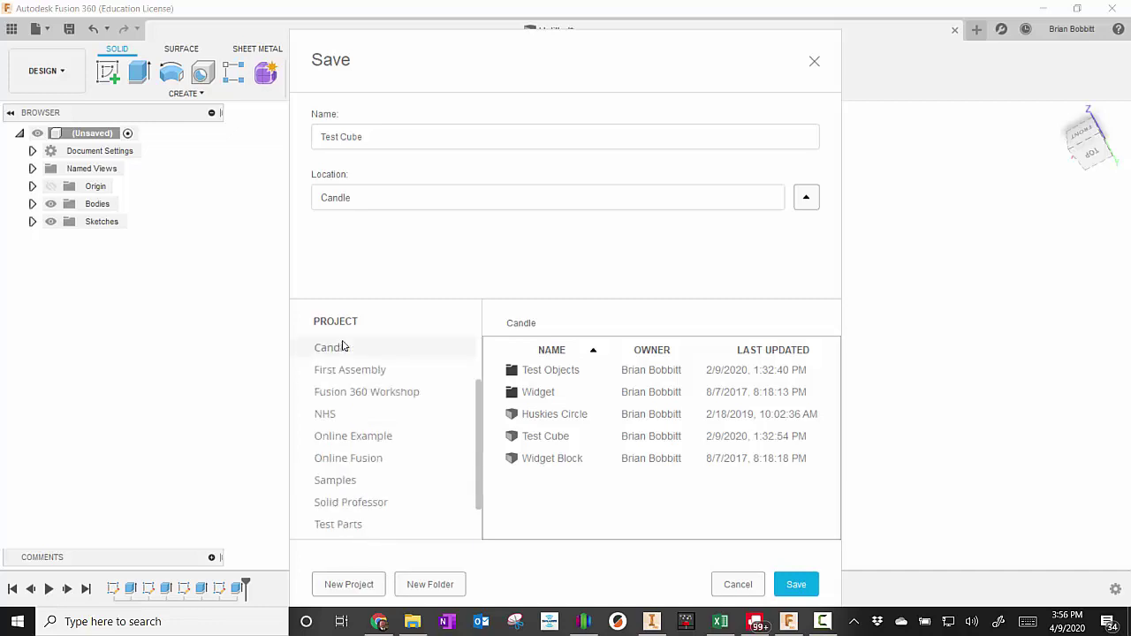
scroll(404, 419, "down", 2)
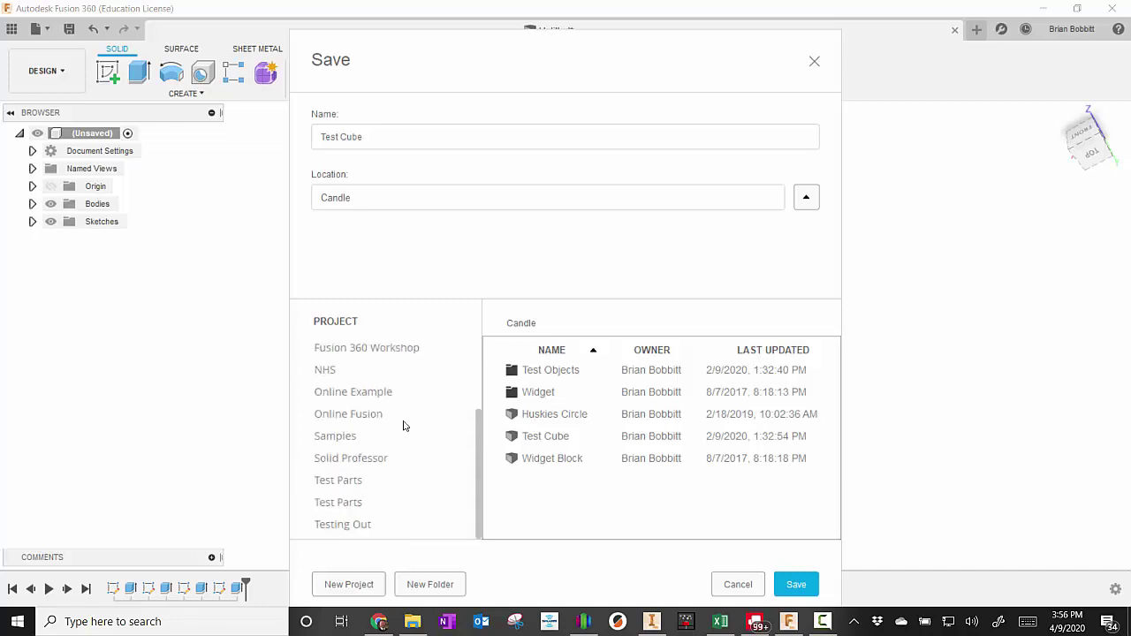
left_click(345, 484)
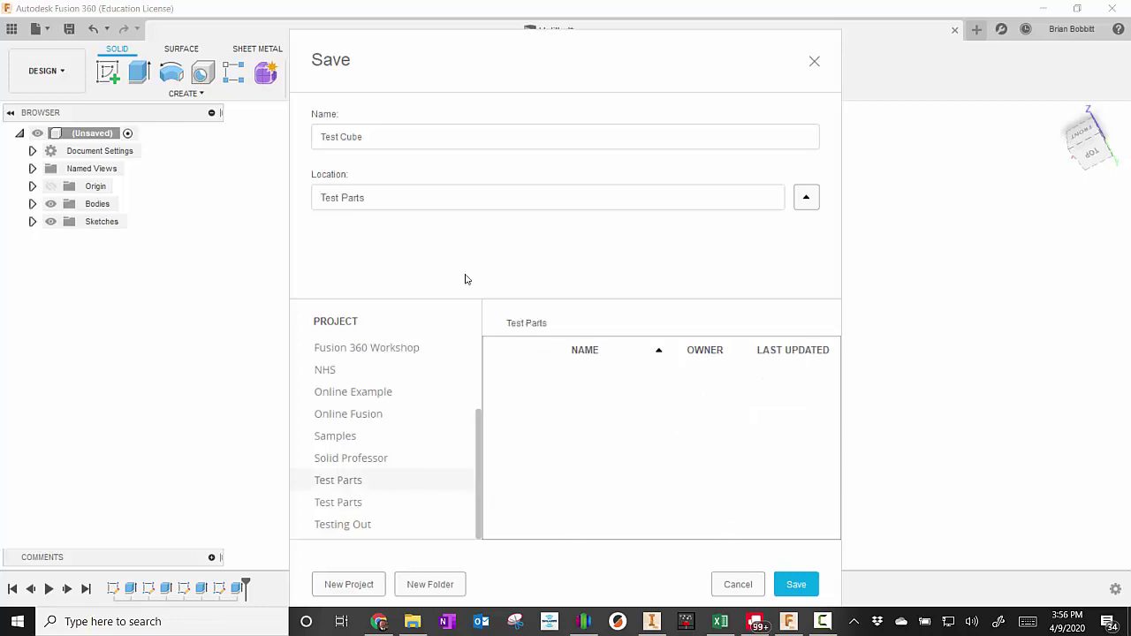
left_click(795, 583)
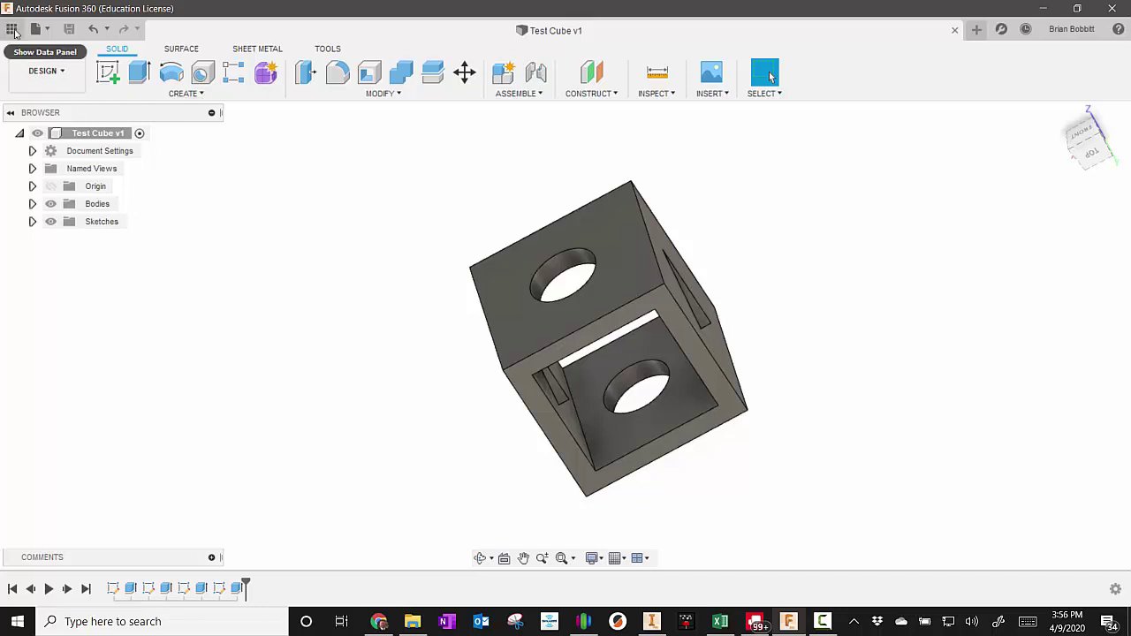
left_click(12, 30)
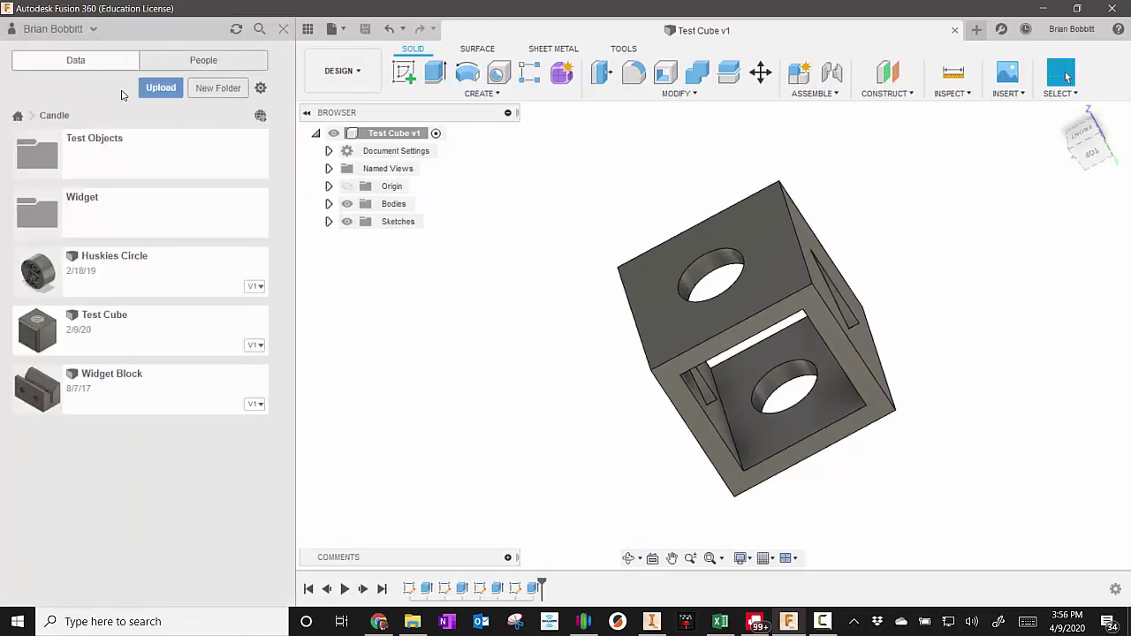
left_click(17, 117)
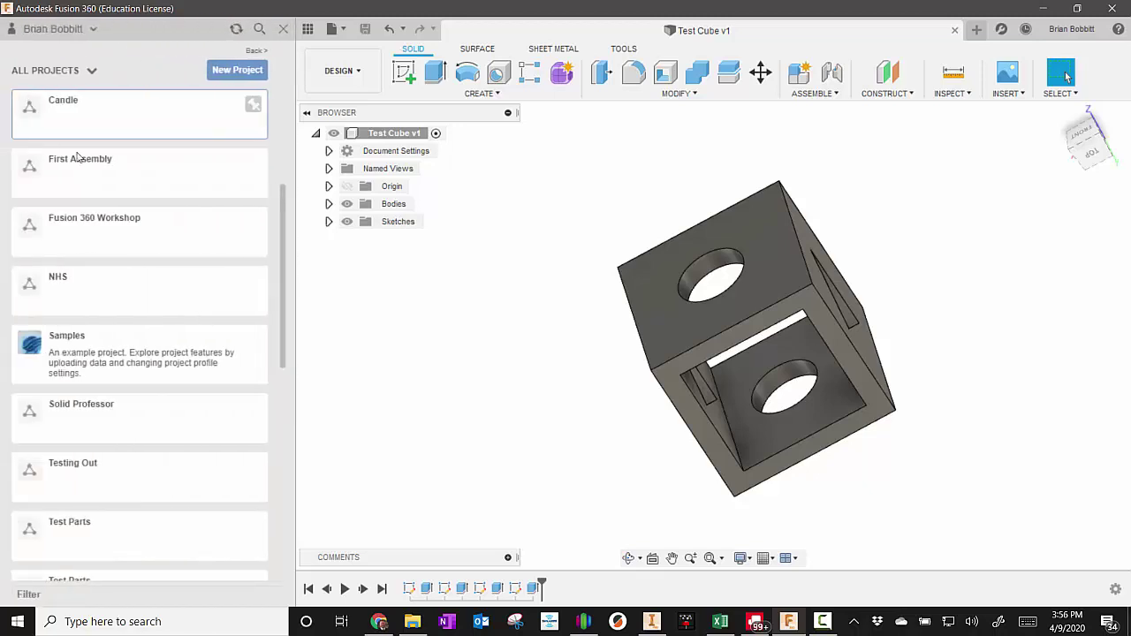
scroll(113, 277, "down", 1)
scroll(114, 278, "down", 4)
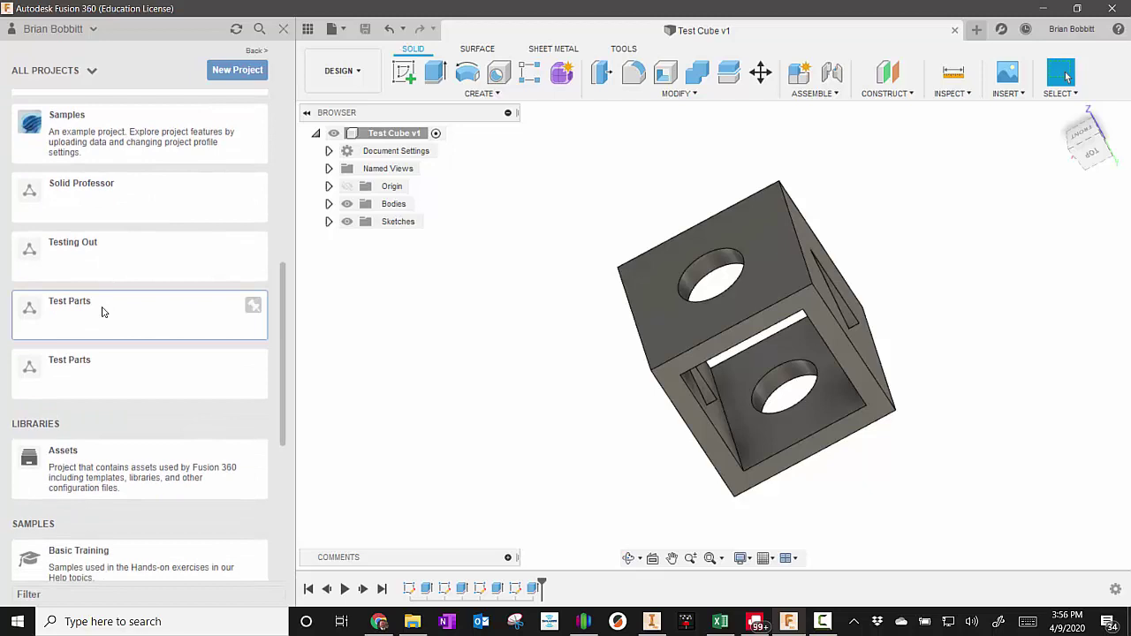
left_click(102, 310)
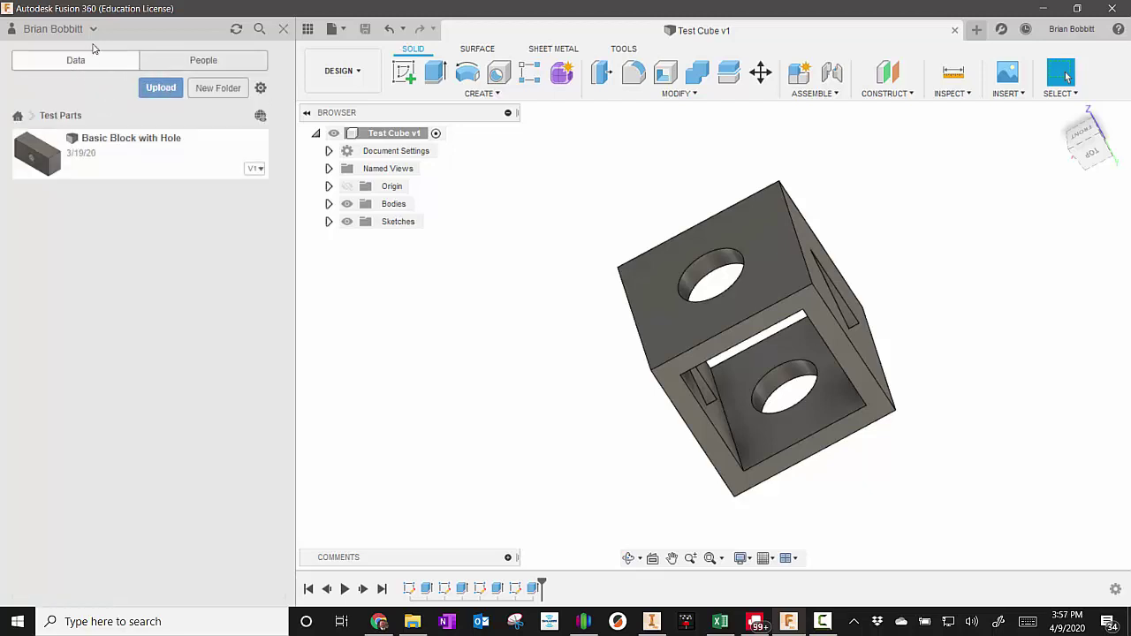
left_click(18, 118)
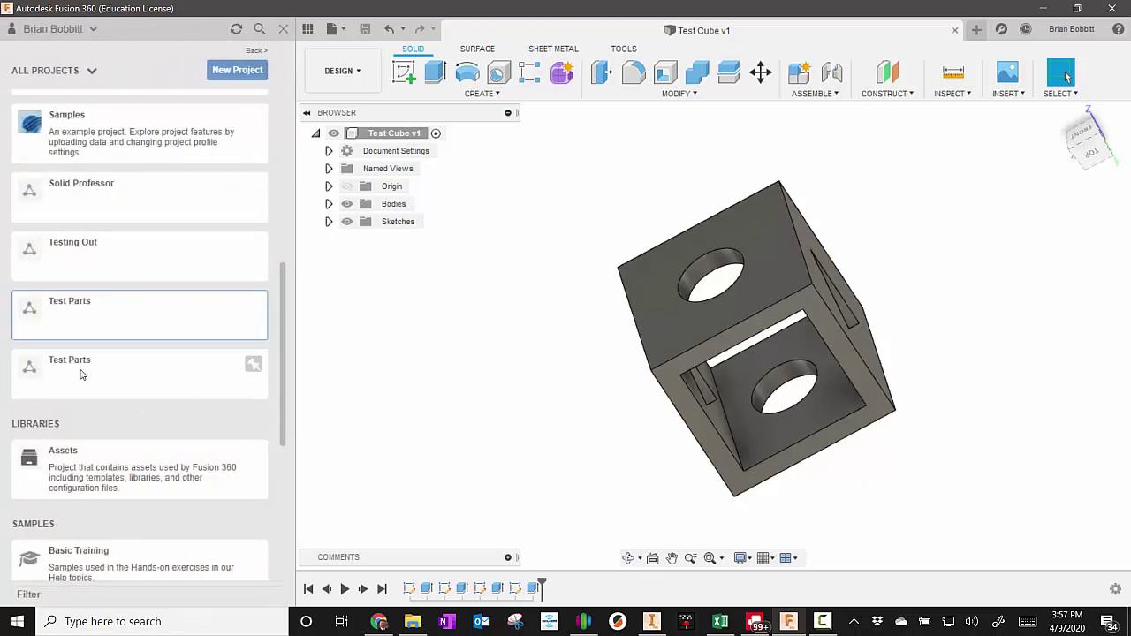
left_click(80, 375)
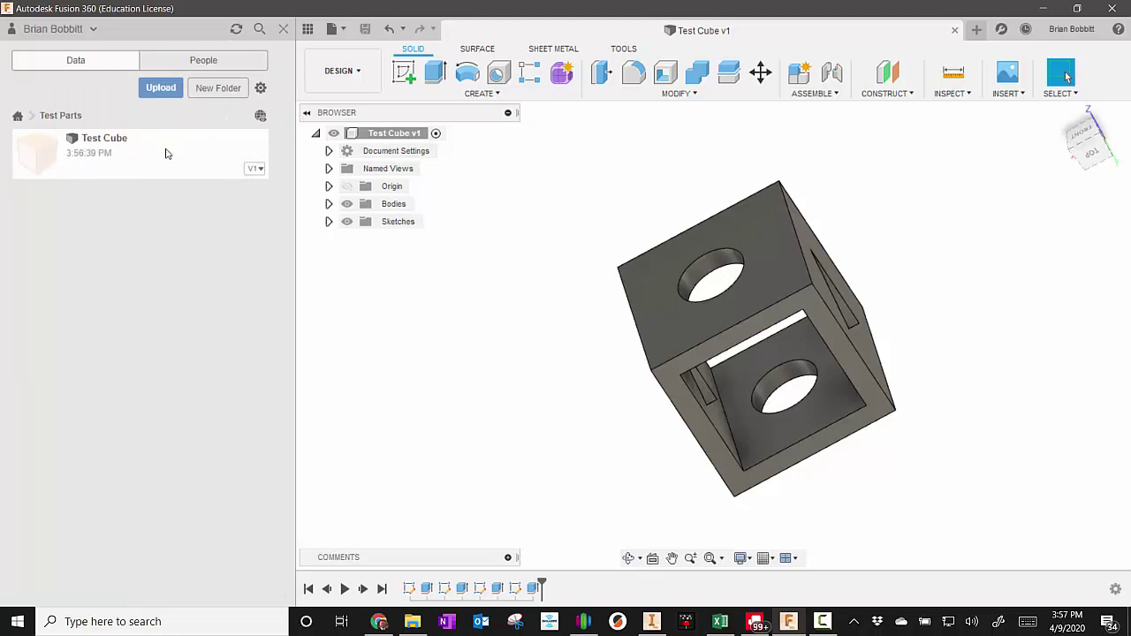
left_click(284, 30)
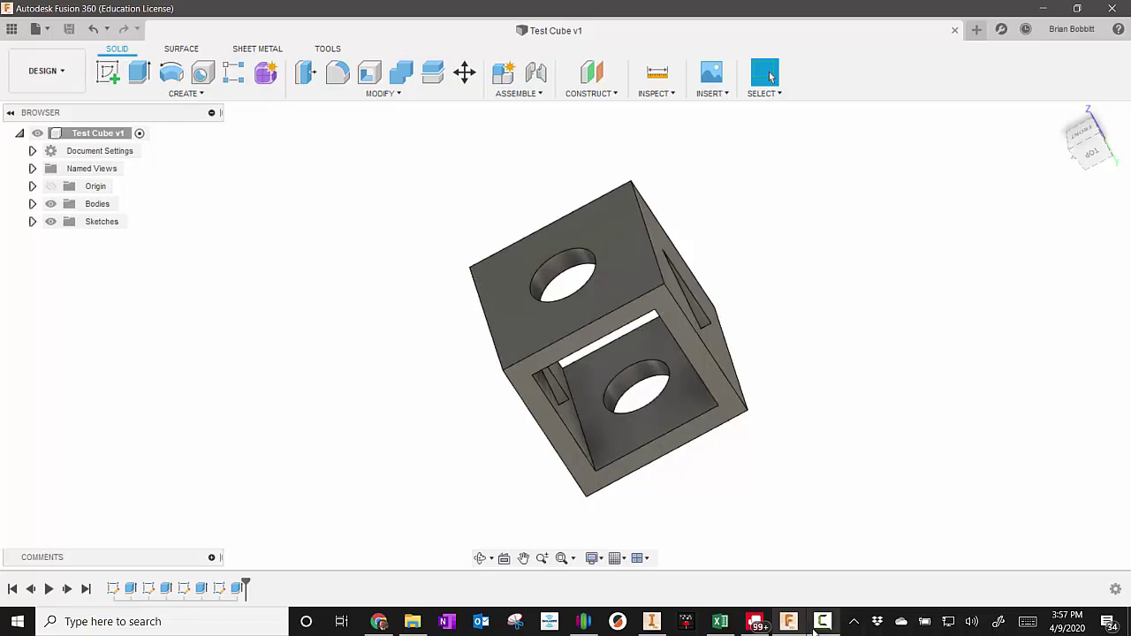
Roll the timeline back to the start and replay the cube's build history
mouse_move(821, 629)
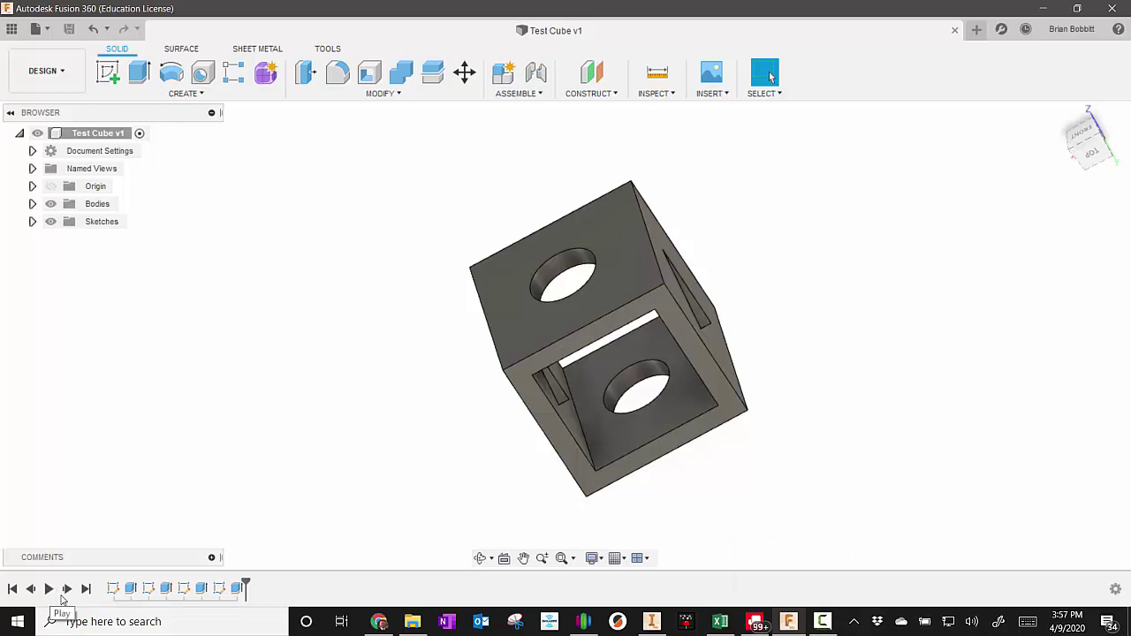
left_click_drag(246, 586, 83, 588)
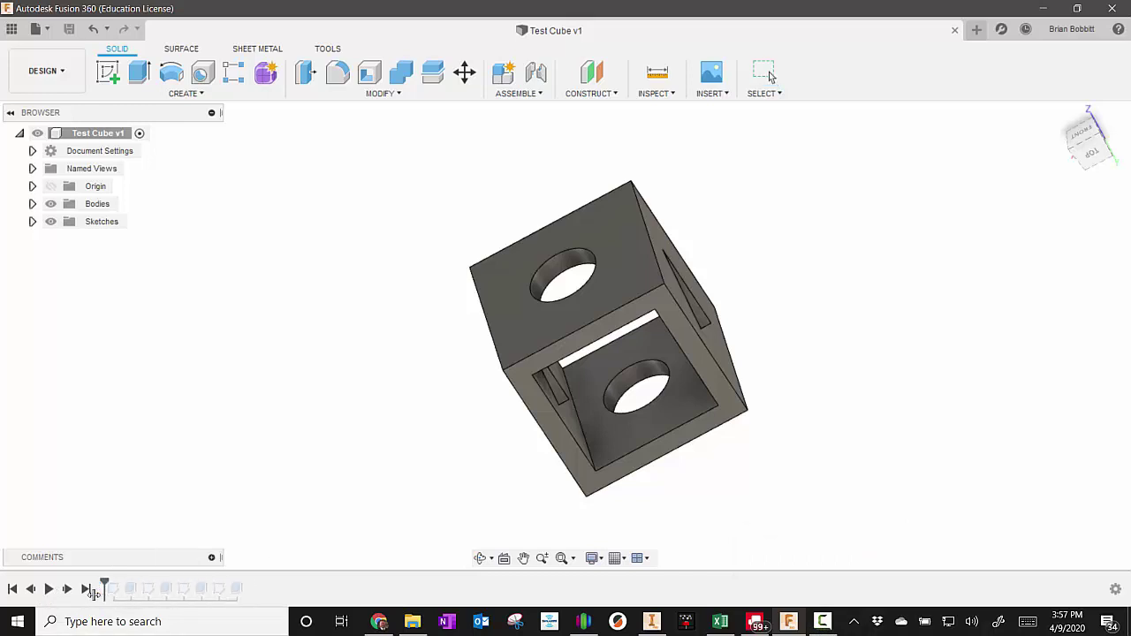
left_click(48, 589)
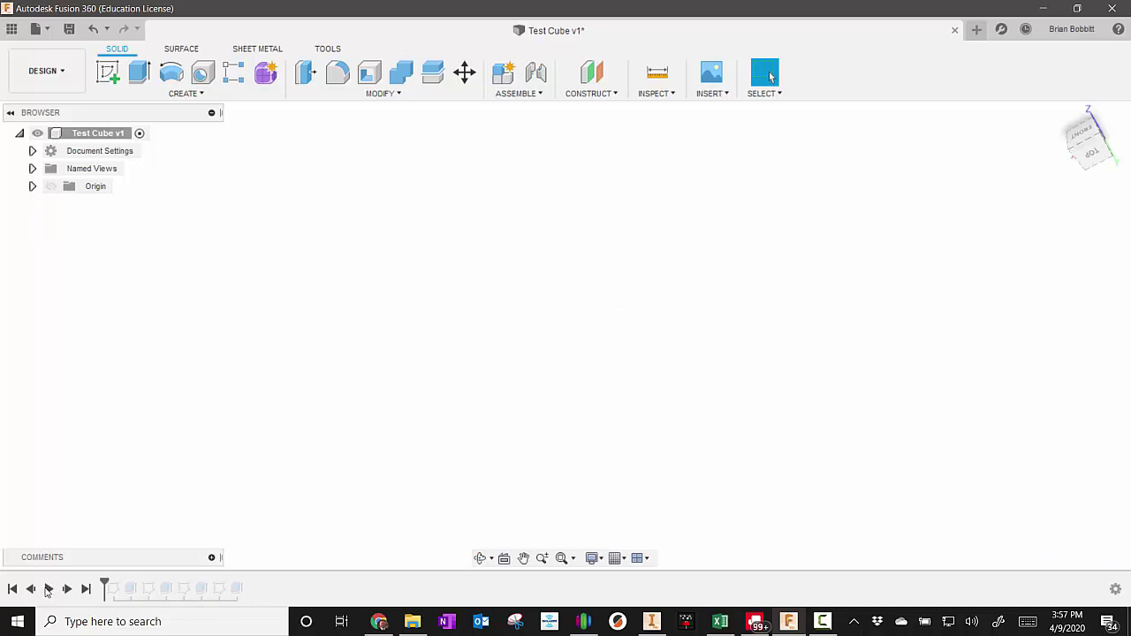
left_click(48, 589)
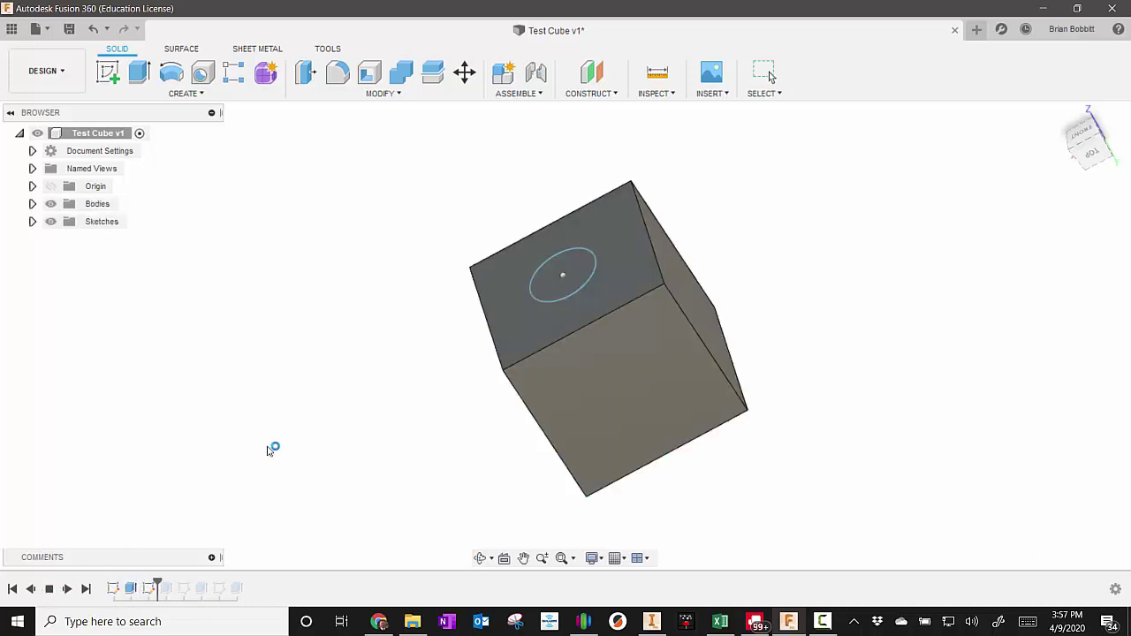